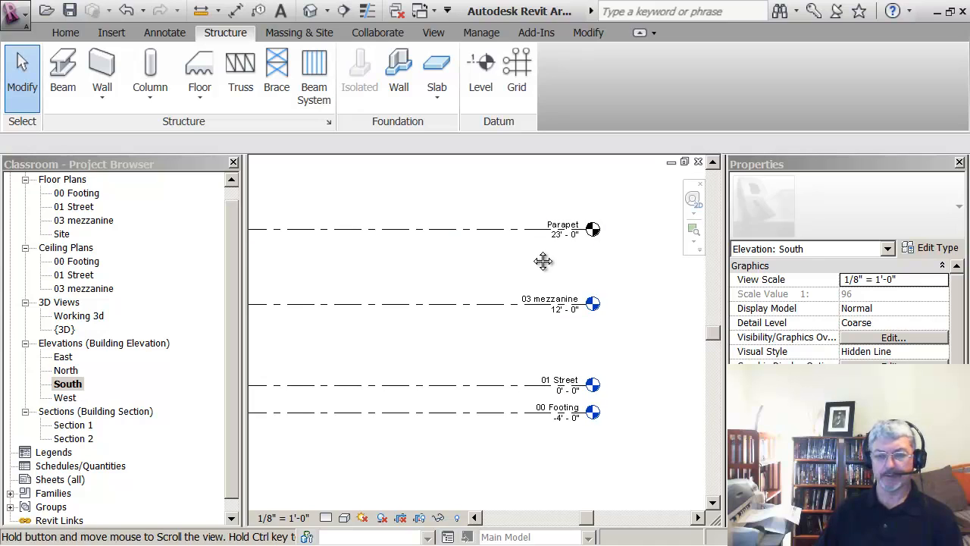
# Step: Create a floor plan view for the Parapet level at 1/8" = 1'-0" scale
pyautogui.scroll(3, 530, 258)
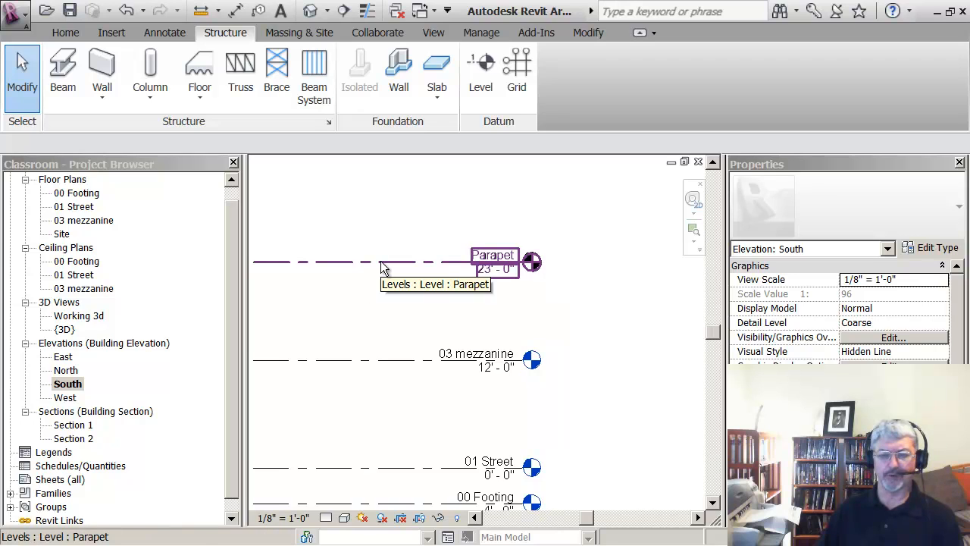
pyautogui.click(443, 264)
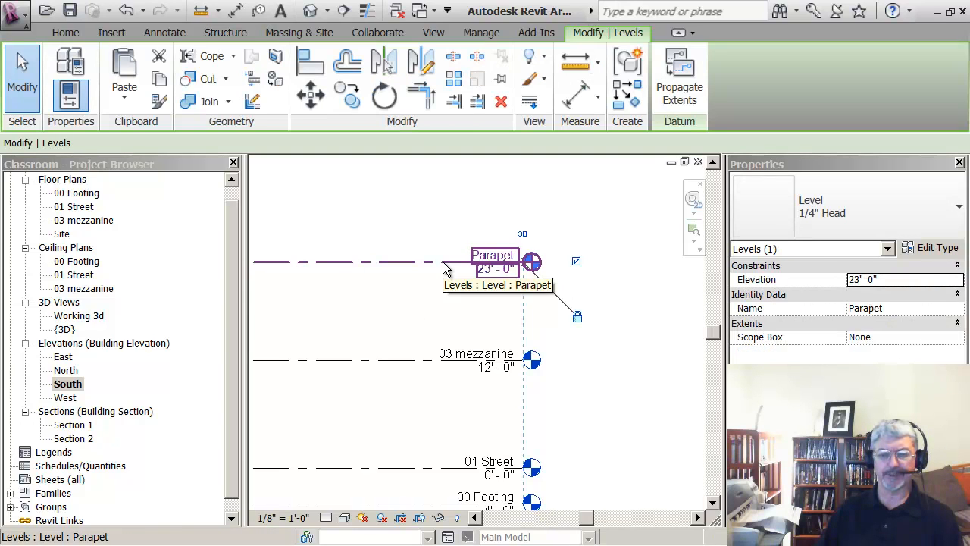
pyautogui.click(434, 33)
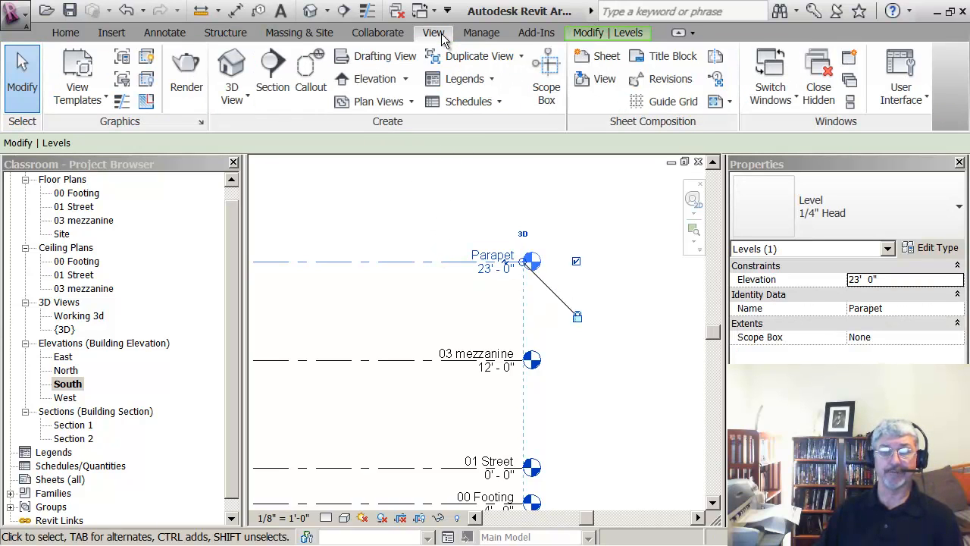
pyautogui.click(410, 102)
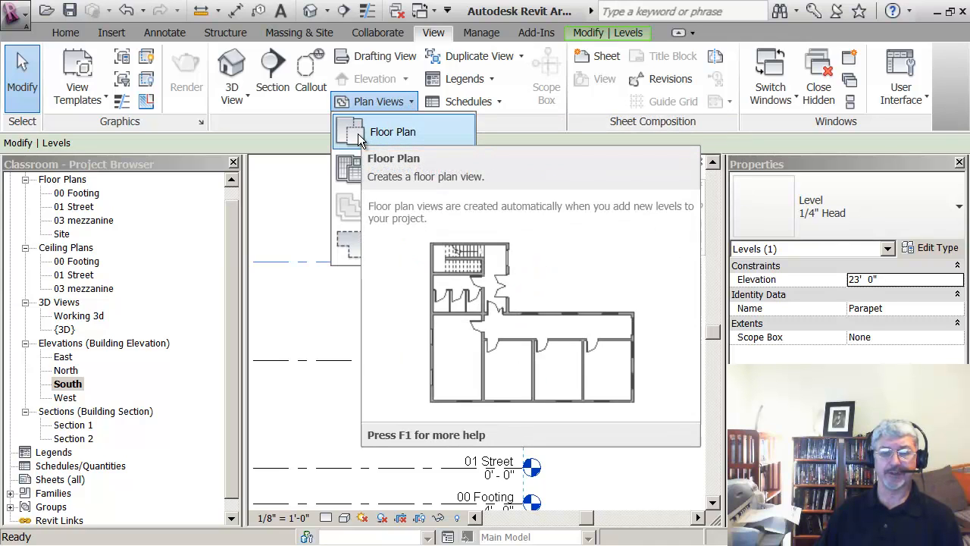
pyautogui.click(358, 133)
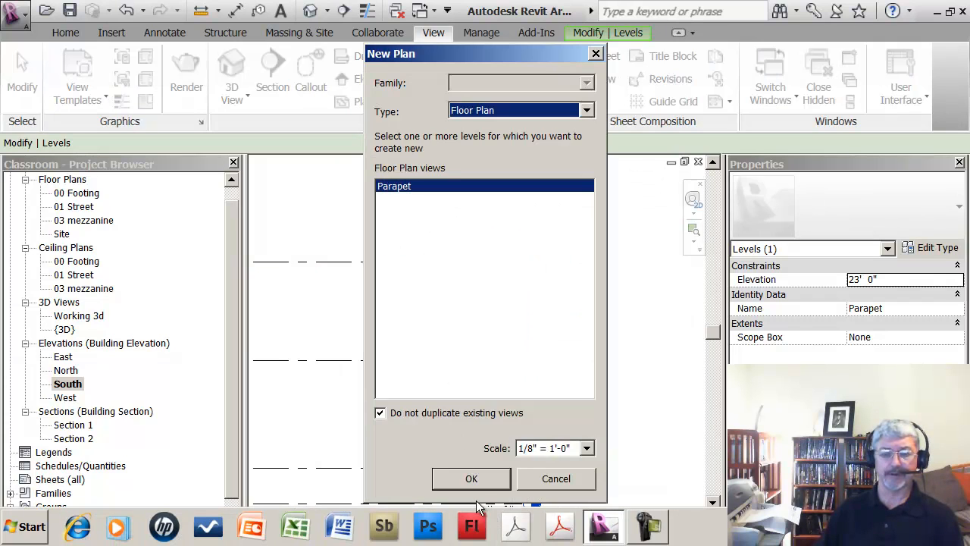
pyautogui.click(464, 478)
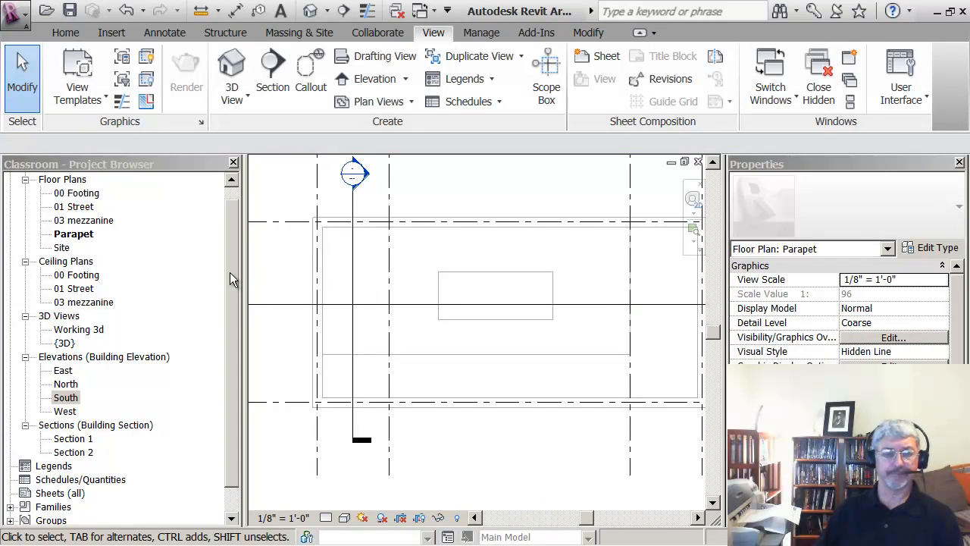
# Step: Rename the Parapet floor plan to Roof, along with its corresponding level and views
pyautogui.rightClick(75, 236)
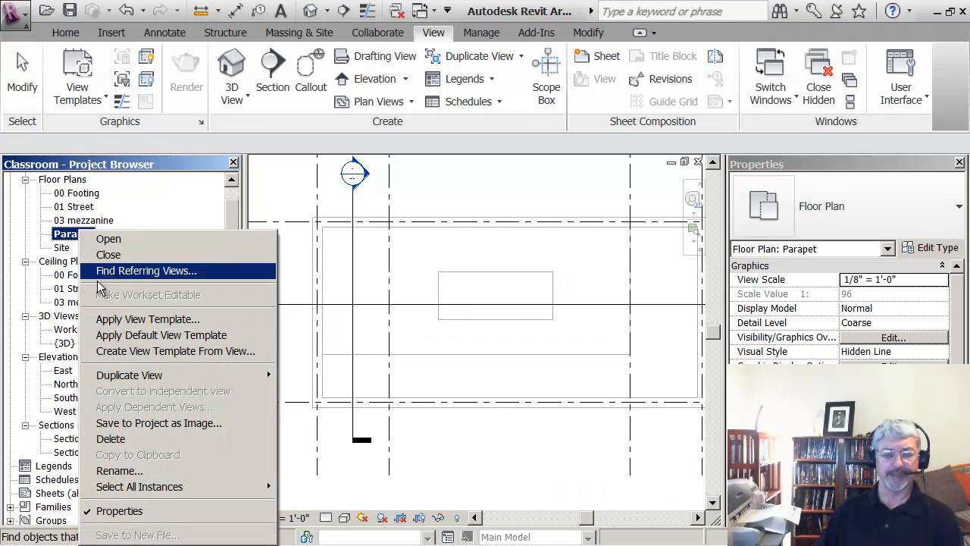
pyautogui.click(121, 470)
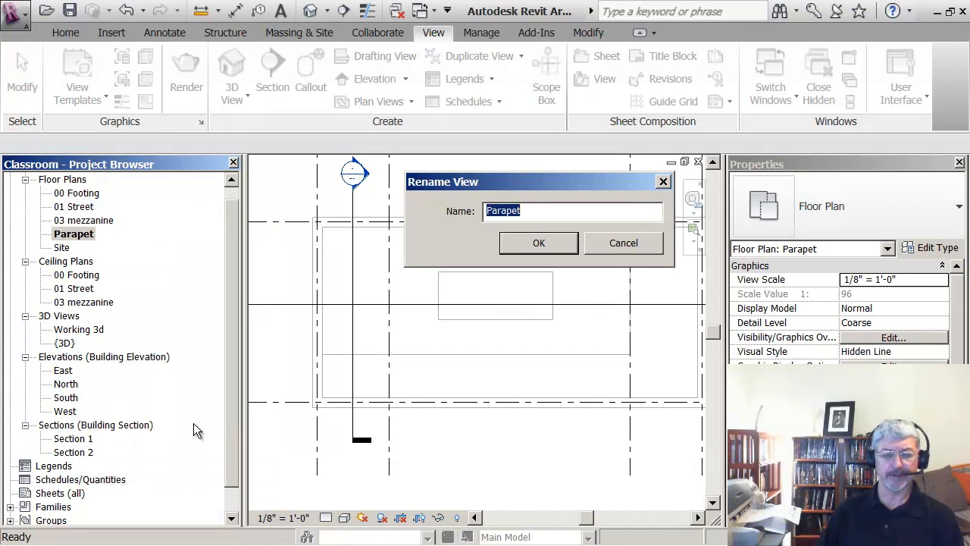
pyautogui.write('Roof')
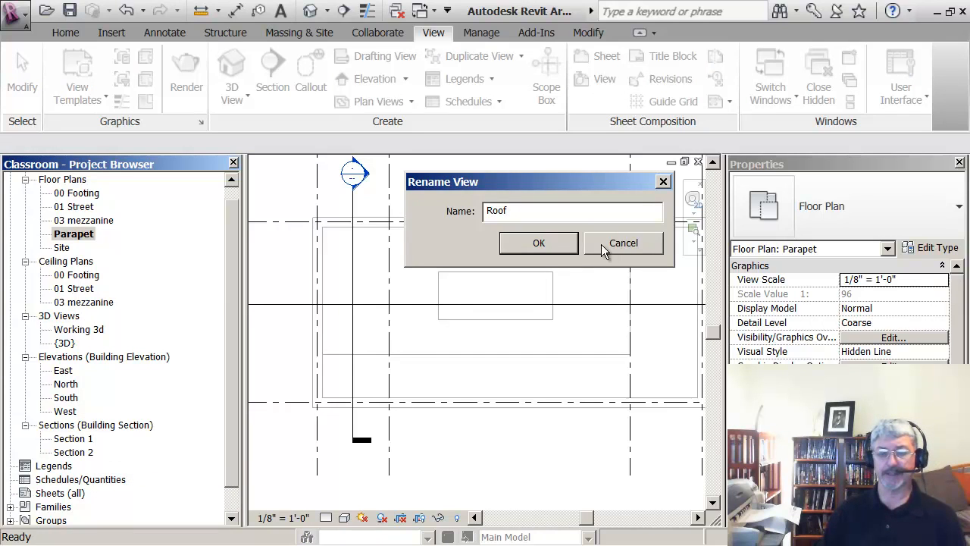
pyautogui.click(564, 243)
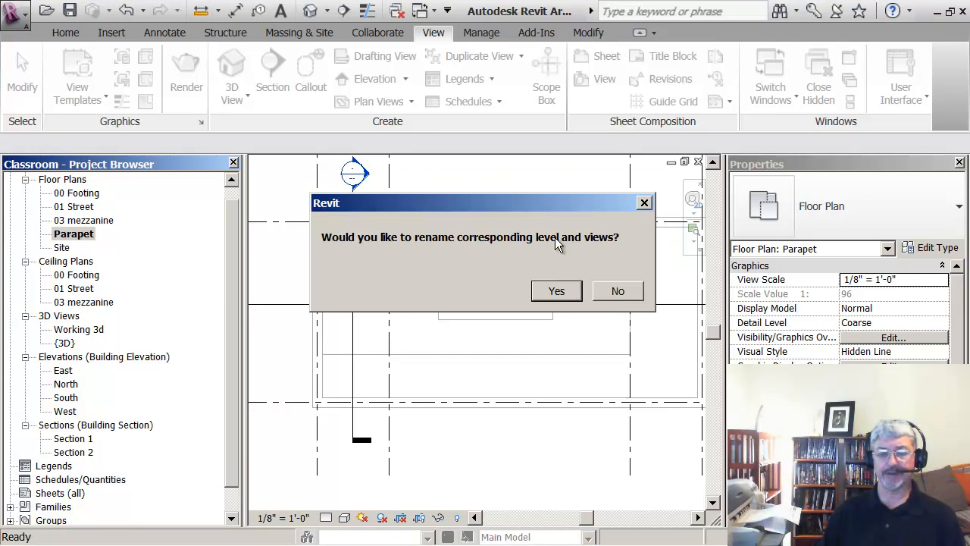
pyautogui.click(556, 288)
pyautogui.scroll(-1, 513, 274)
pyautogui.click(509, 294)
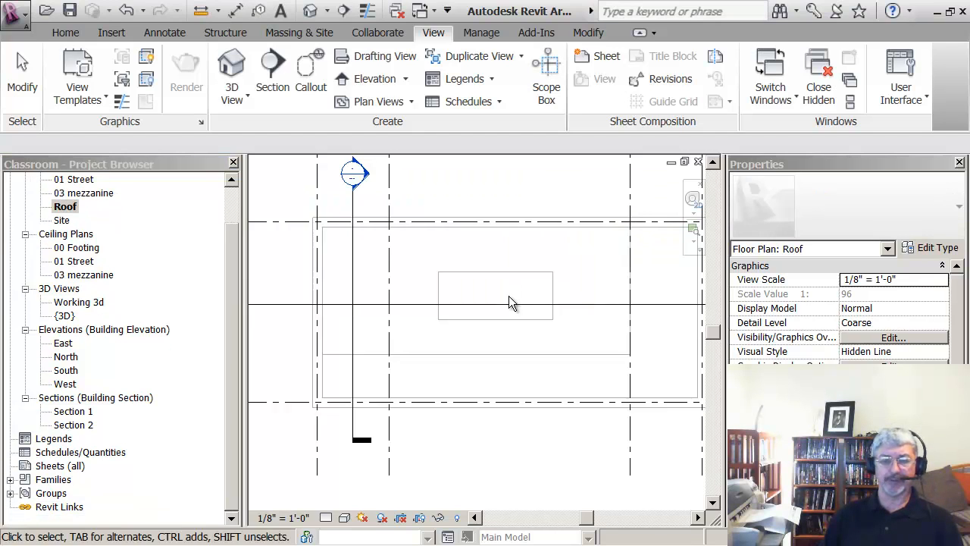
# Step: Start a roof by footprint and sketch a slope-defining rectangle about 73' 6" long, overhanging the exterior walls on all sides
pyautogui.moveTo(417, 282); pyautogui.dragTo(395, 321, button='middle')
pyautogui.scroll(-1, 397, 319)
pyautogui.moveTo(456, 313); pyautogui.dragTo(409, 286, button='middle')
pyautogui.moveTo(454, 336); pyautogui.dragTo(447, 358, button='middle')
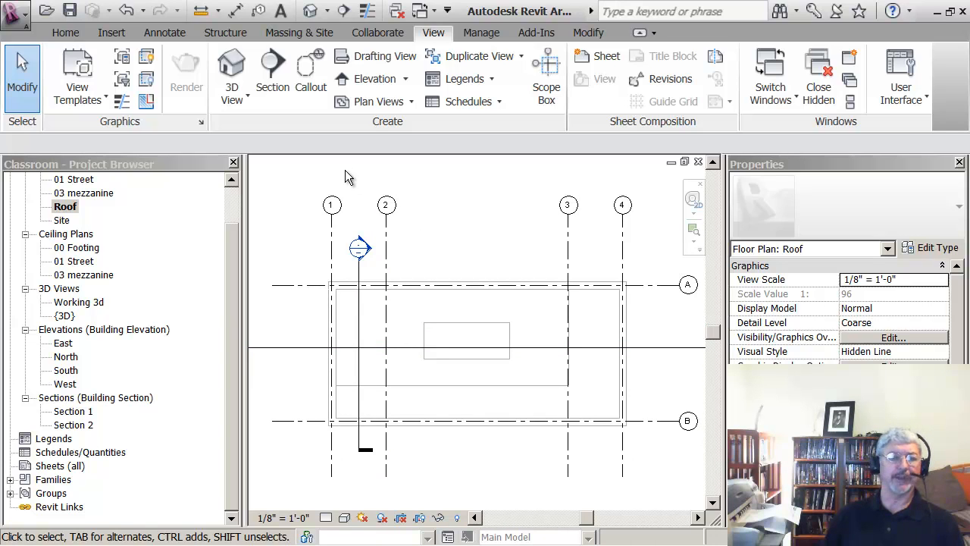
pyautogui.click(67, 35)
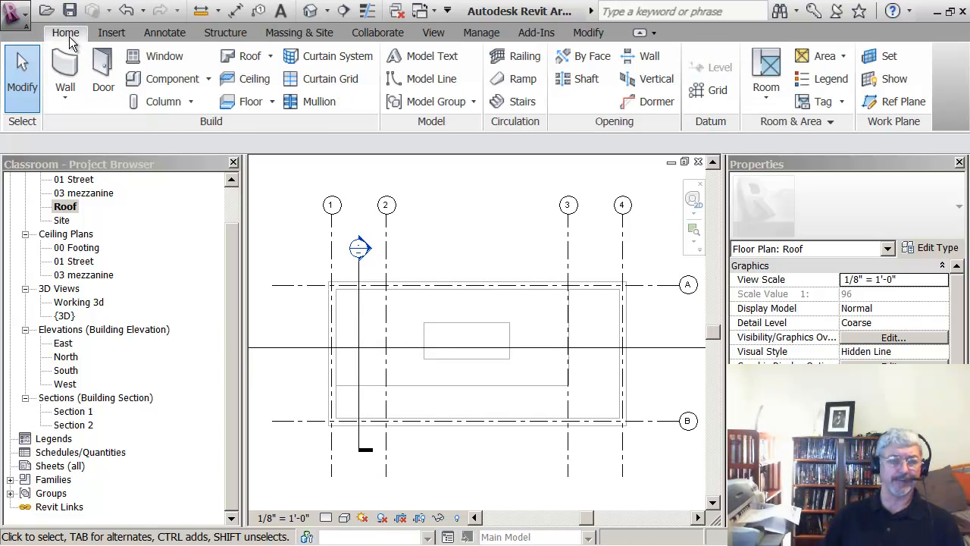
pyautogui.click(270, 57)
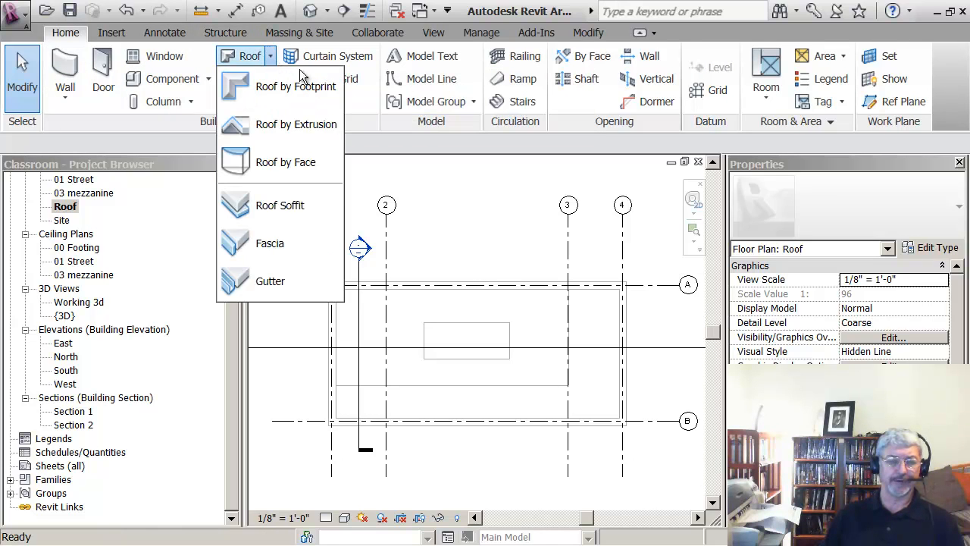
pyautogui.click(242, 88)
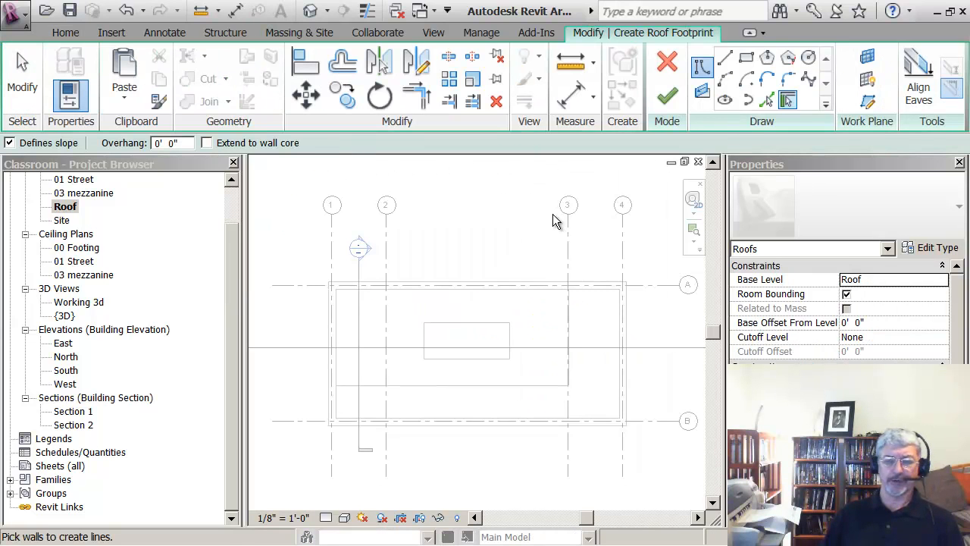
pyautogui.click(751, 58)
pyautogui.scroll(-1, 506, 246)
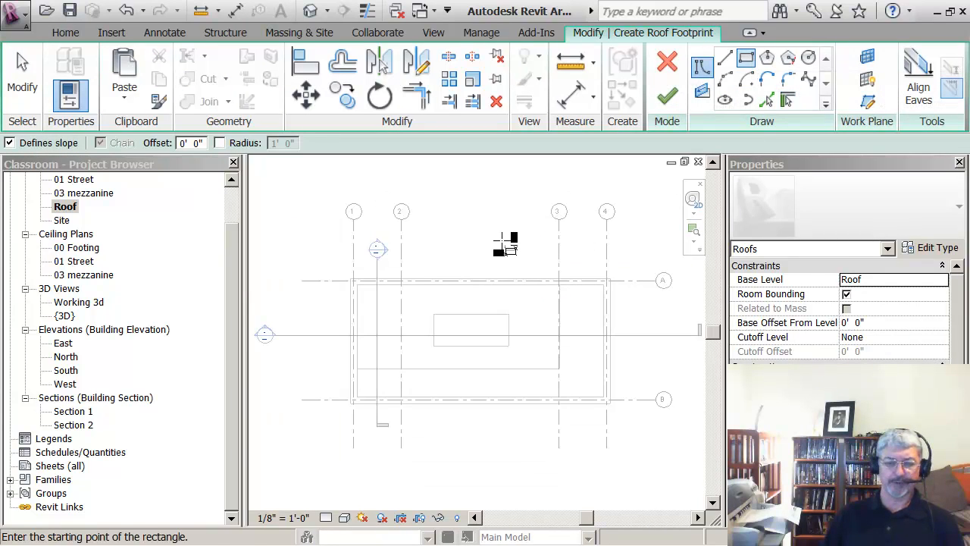
pyautogui.moveTo(502, 241); pyautogui.dragTo(502, 217, button='middle')
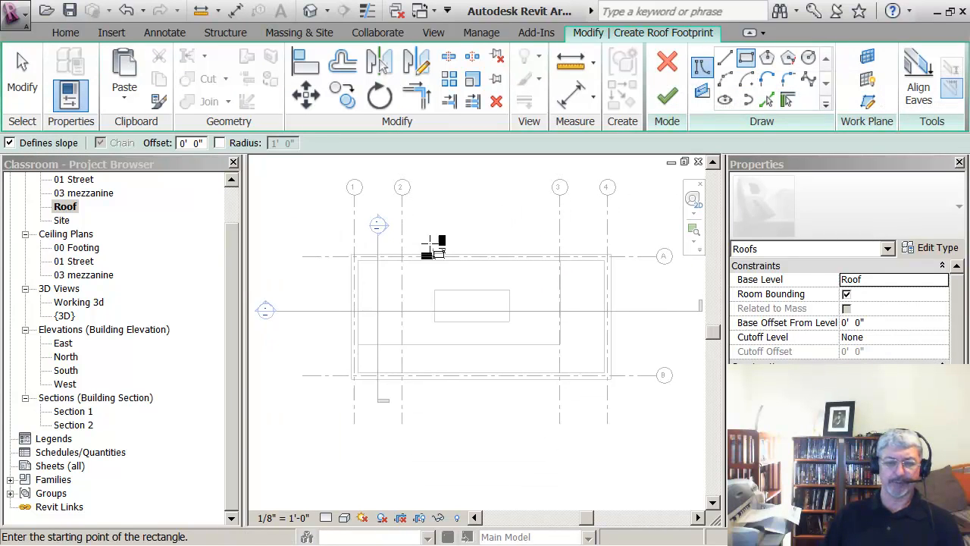
pyautogui.click(334, 242)
pyautogui.click(626, 385)
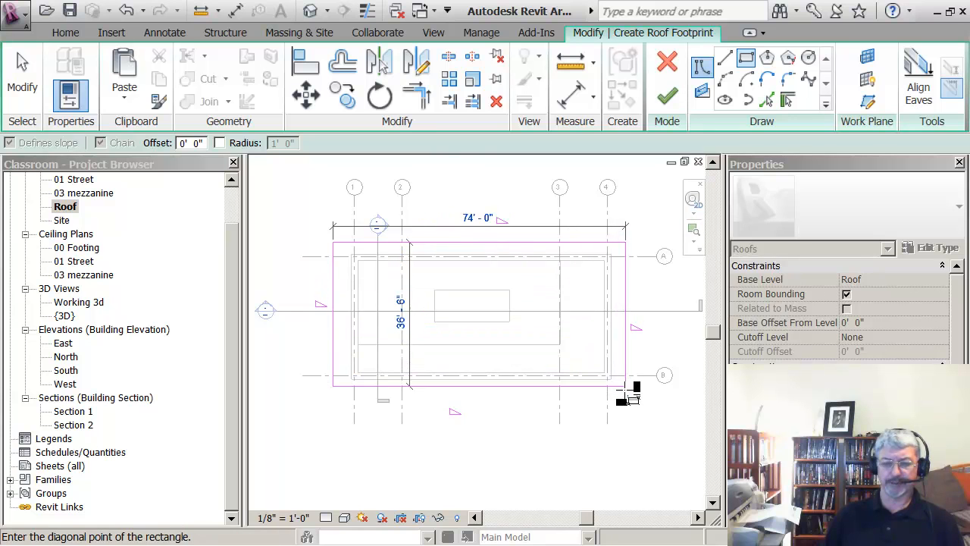
pyautogui.click(623, 393)
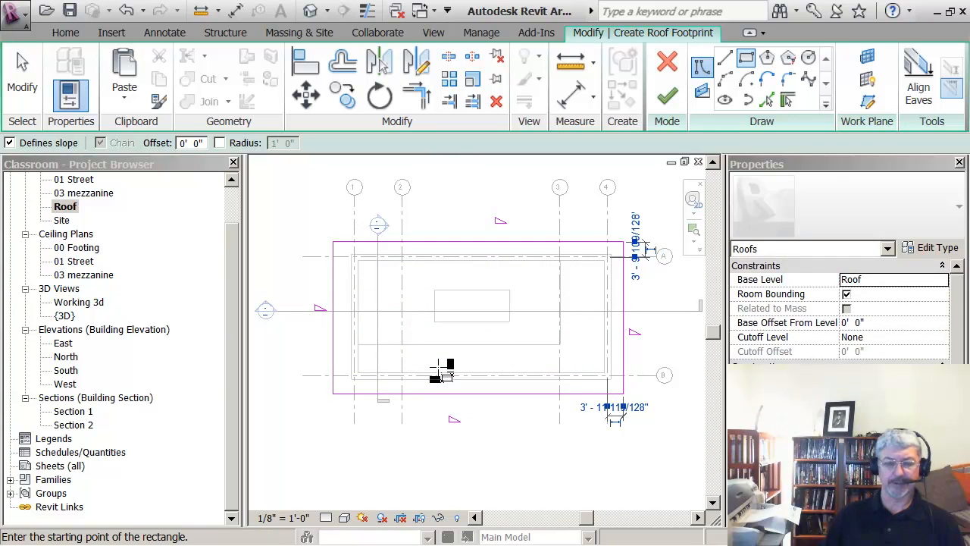
pyautogui.moveTo(440, 368); pyautogui.dragTo(438, 371, button='middle')
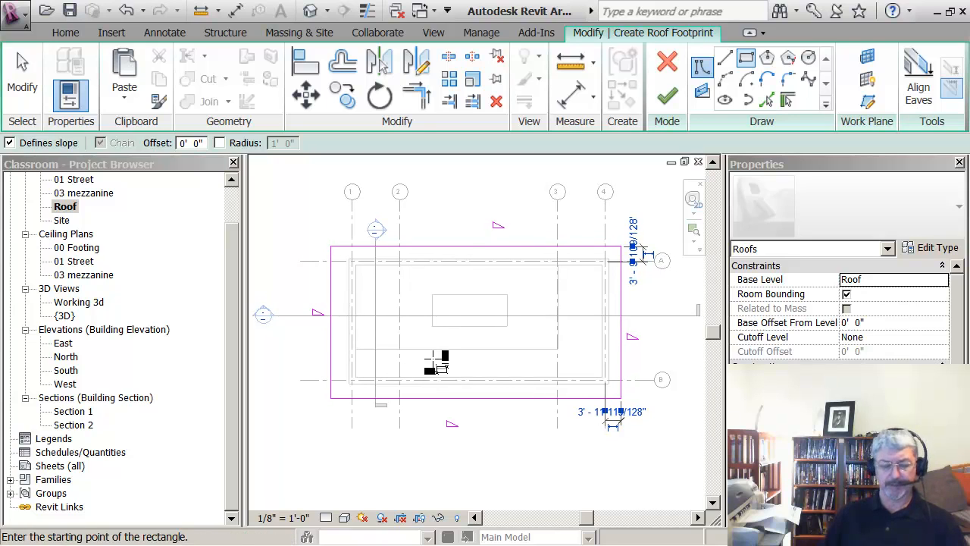
pyautogui.press('Escape')
pyautogui.press('Escape')
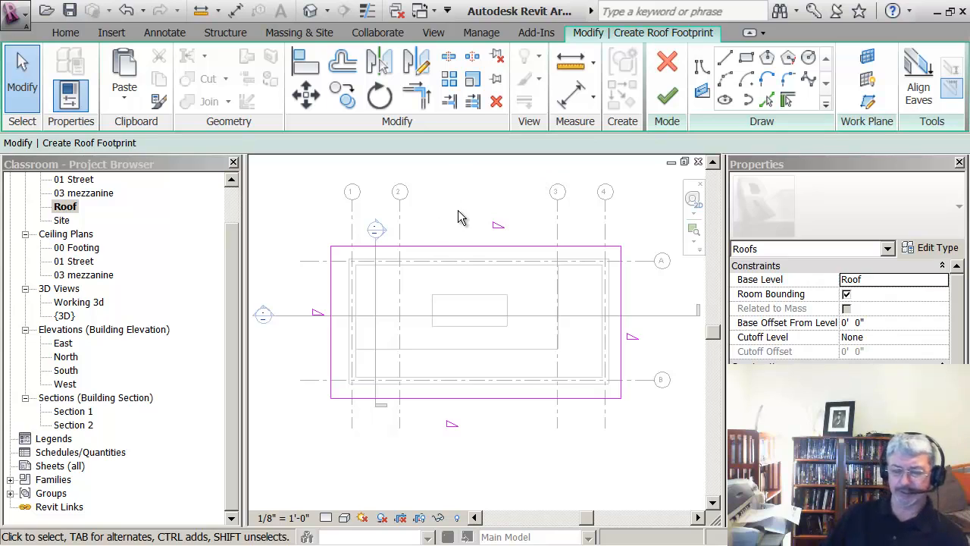
# Step: Check the slope of the footprint's edge near grid A, then finish the roof in the default 3D view
pyautogui.click(485, 254)
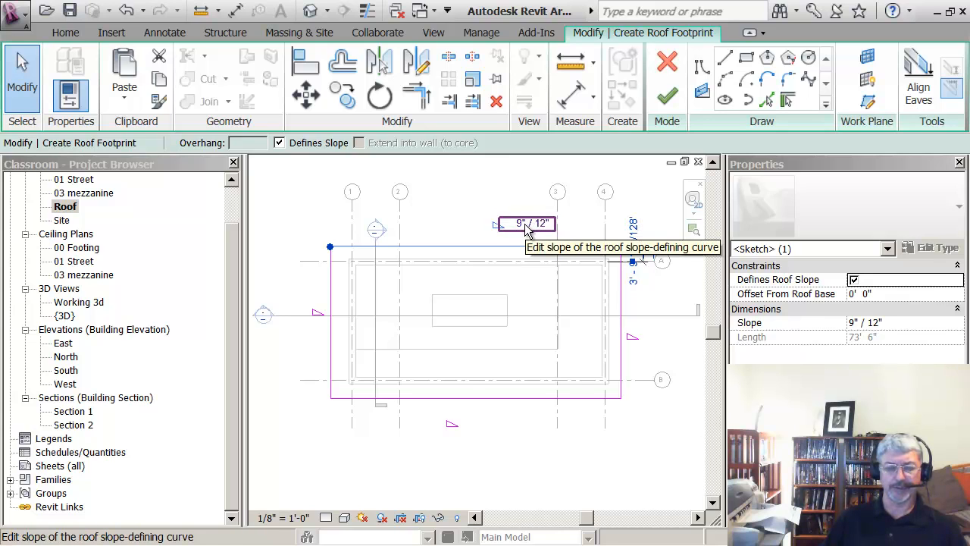
pyautogui.click(472, 194)
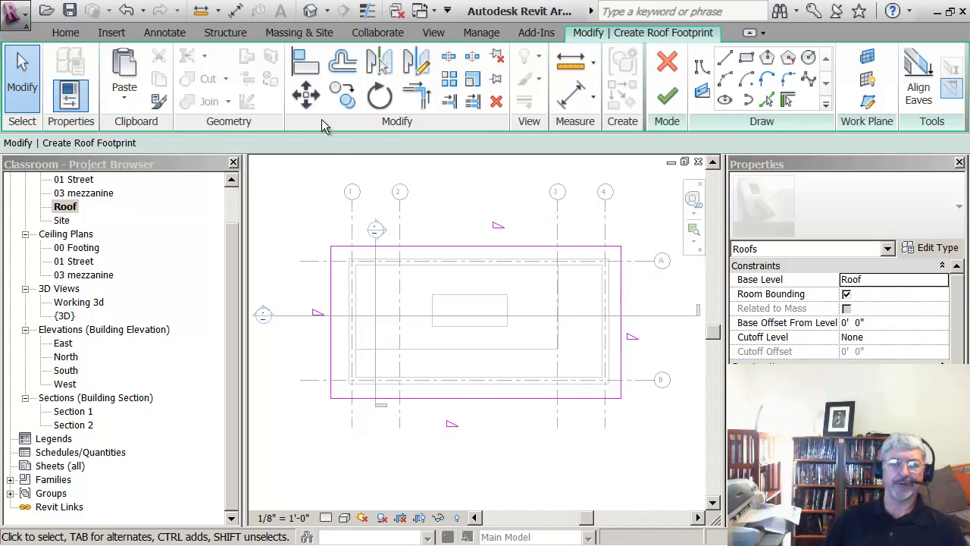
pyautogui.click(310, 11)
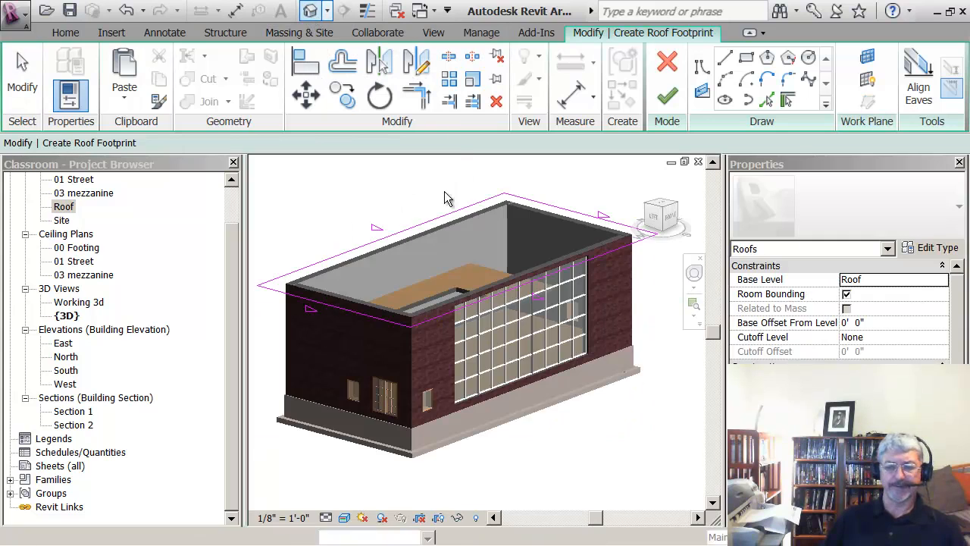
pyautogui.scroll(-3, 440, 227)
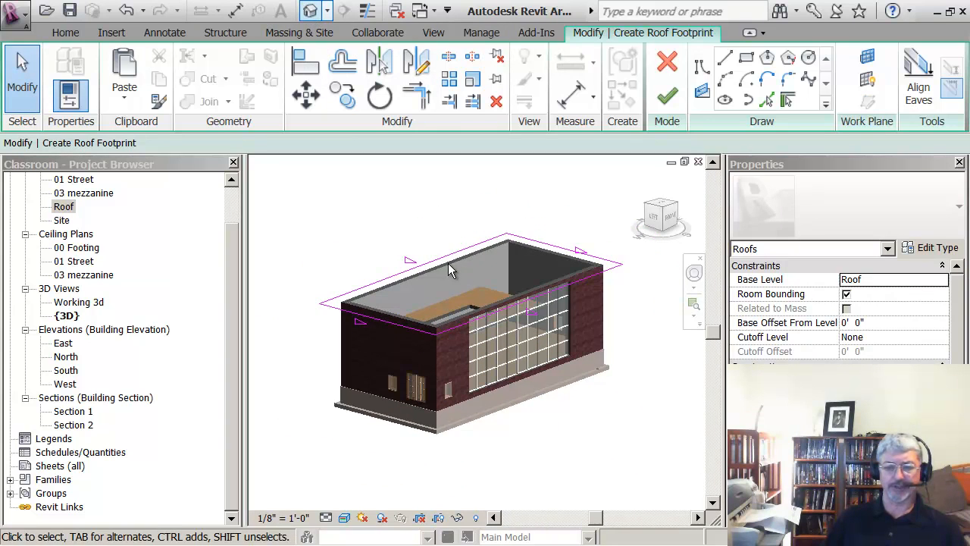
pyautogui.moveTo(448, 263); pyautogui.dragTo(452, 292, button='middle')
pyautogui.click(667, 97)
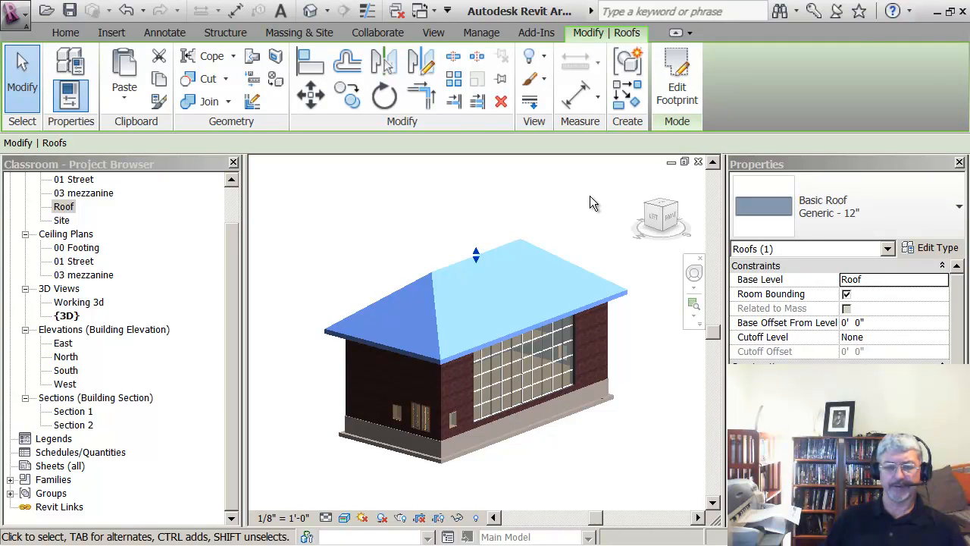
pyautogui.press('Escape')
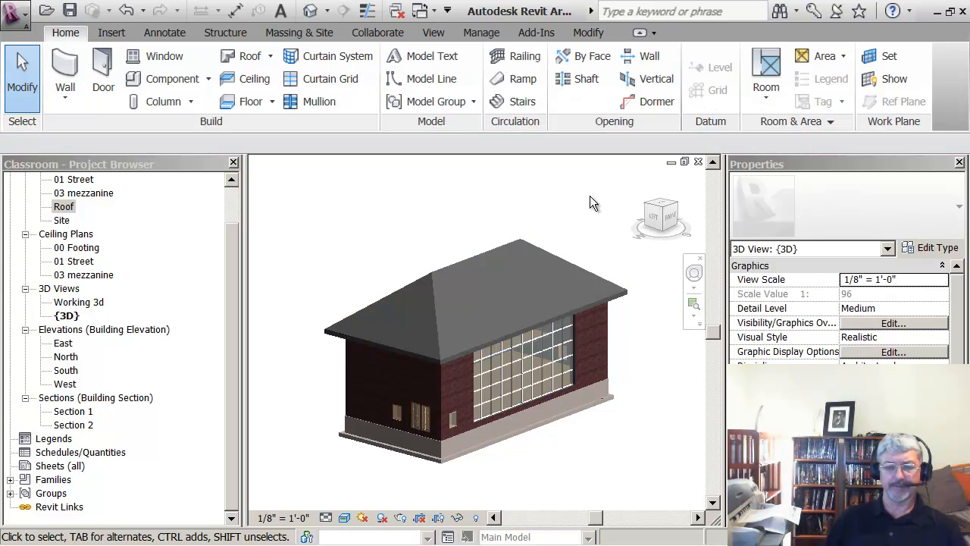
# Step: Try the Steel Truss - Insulation on Metal Deck - EPDM type on the roof, then undo the type change
pyautogui.click(459, 271)
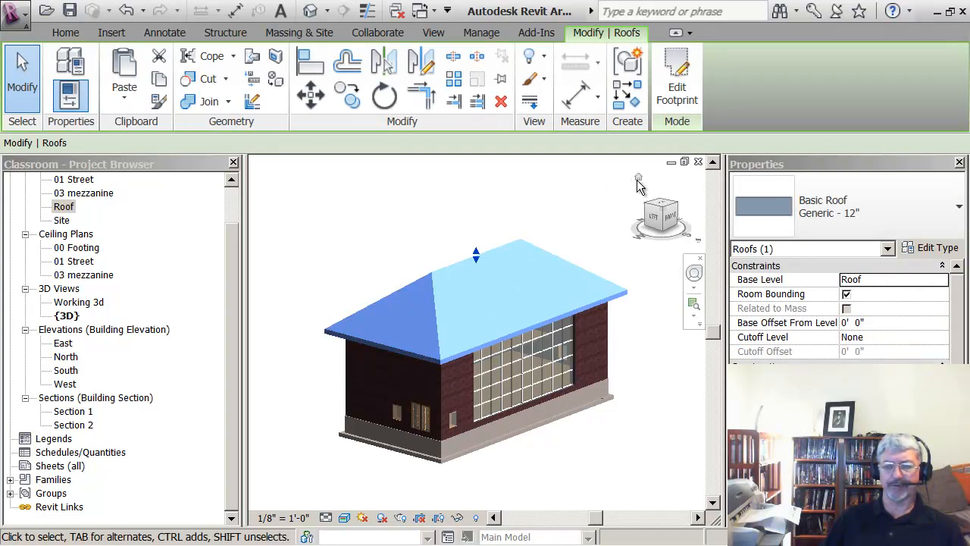
pyautogui.click(958, 212)
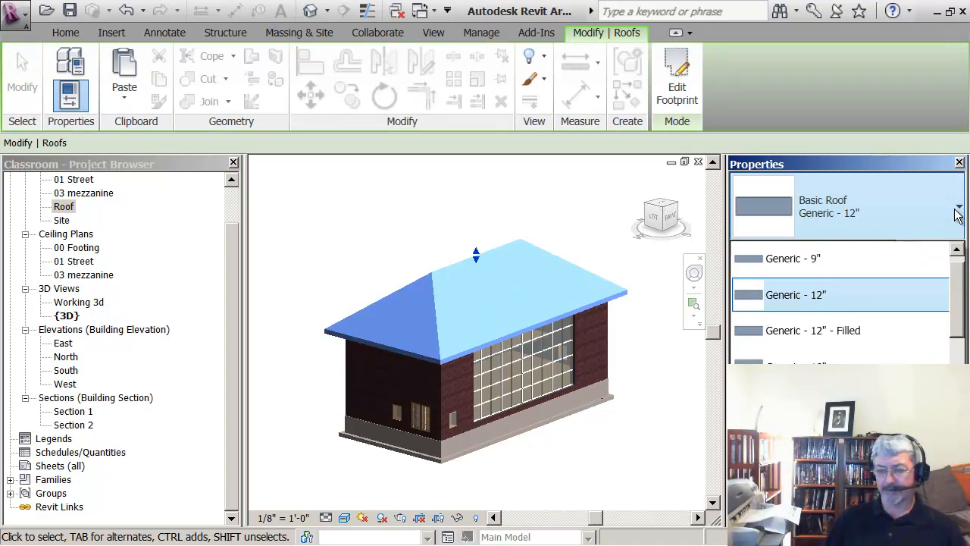
pyautogui.moveTo(957, 314)
pyautogui.mouseDown()
pyautogui.moveTo(957, 341)
pyautogui.moveTo(964, 300)
pyautogui.mouseUp()
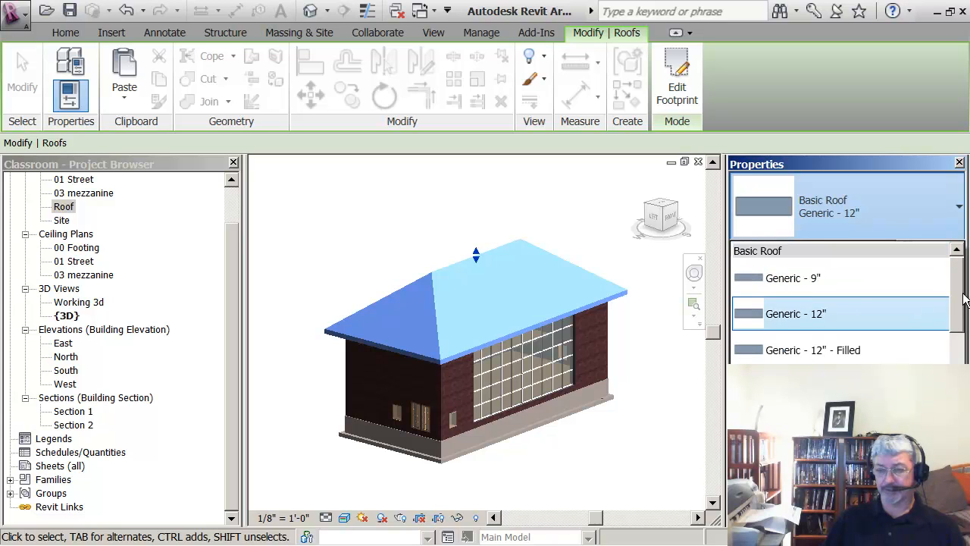
pyautogui.scroll(-3, 894, 318)
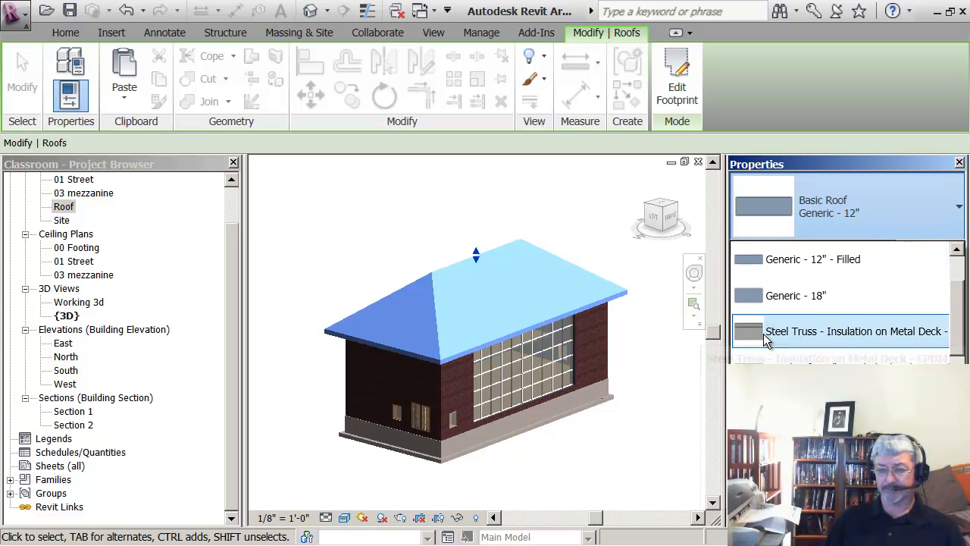
pyautogui.click(769, 339)
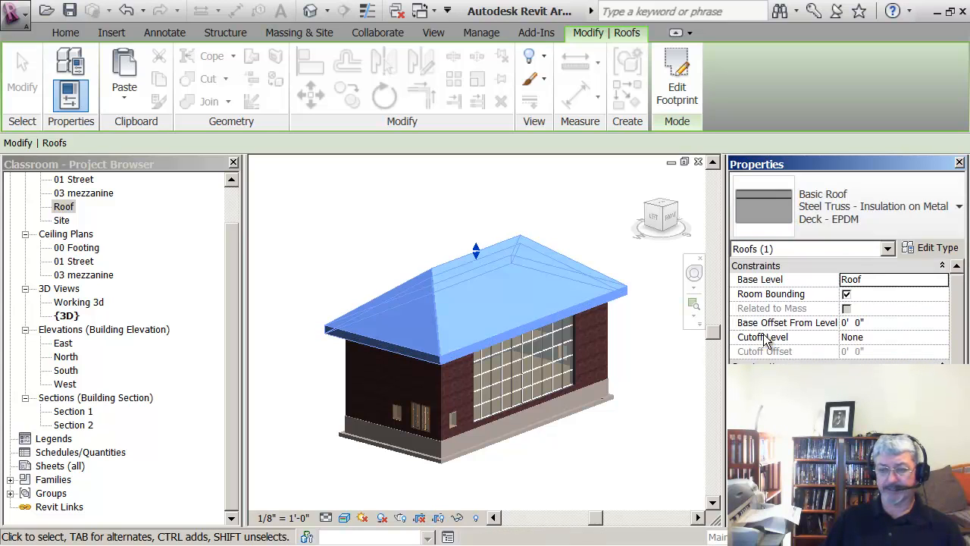
pyautogui.click(661, 322)
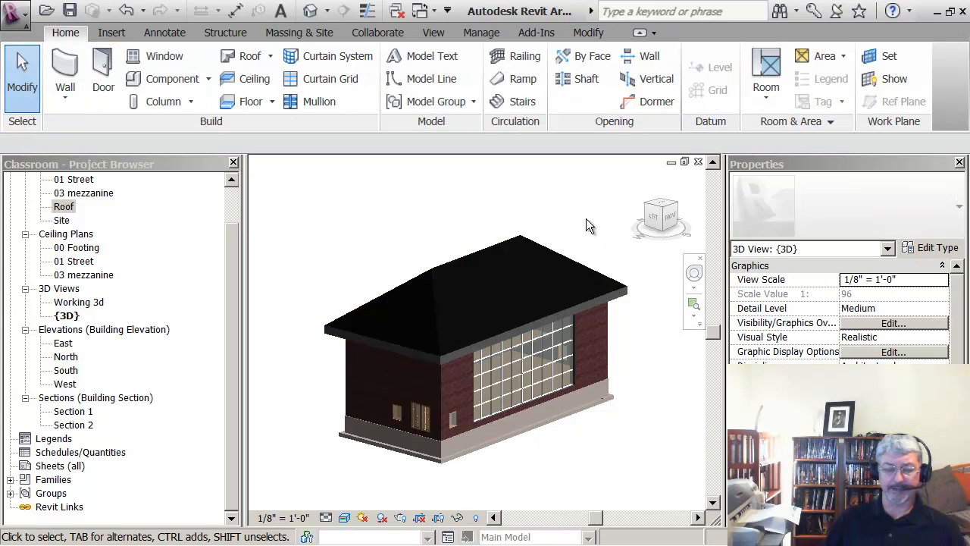
pyautogui.click(127, 9)
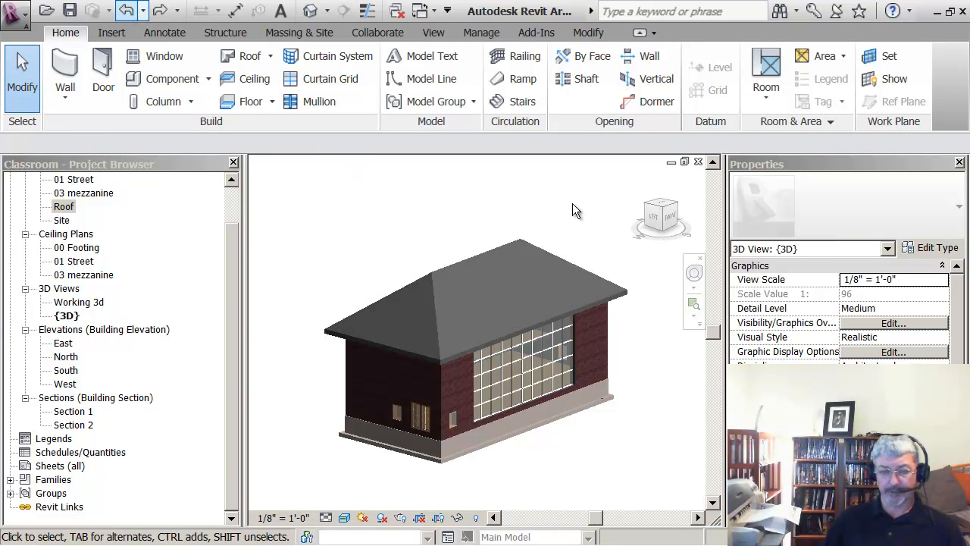
# Step: Edit the roof footprint so its long edge on the grid A side no longer defines slope, and finish the sketch
pyautogui.click(526, 244)
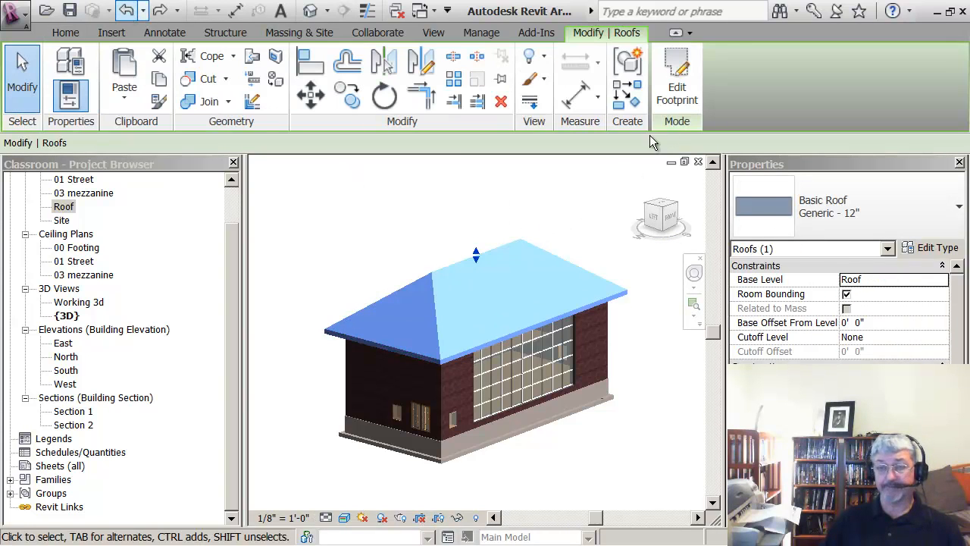
pyautogui.click(674, 97)
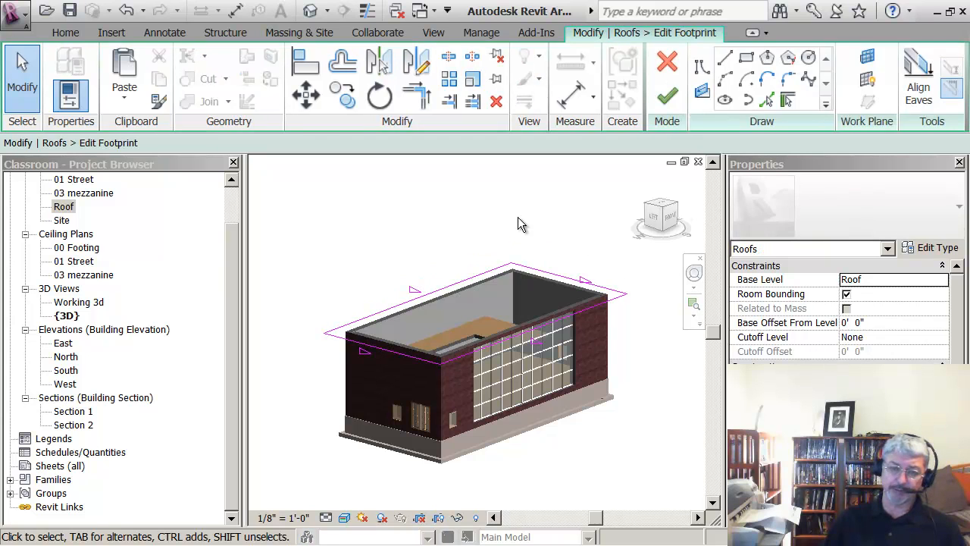
pyautogui.click(451, 285)
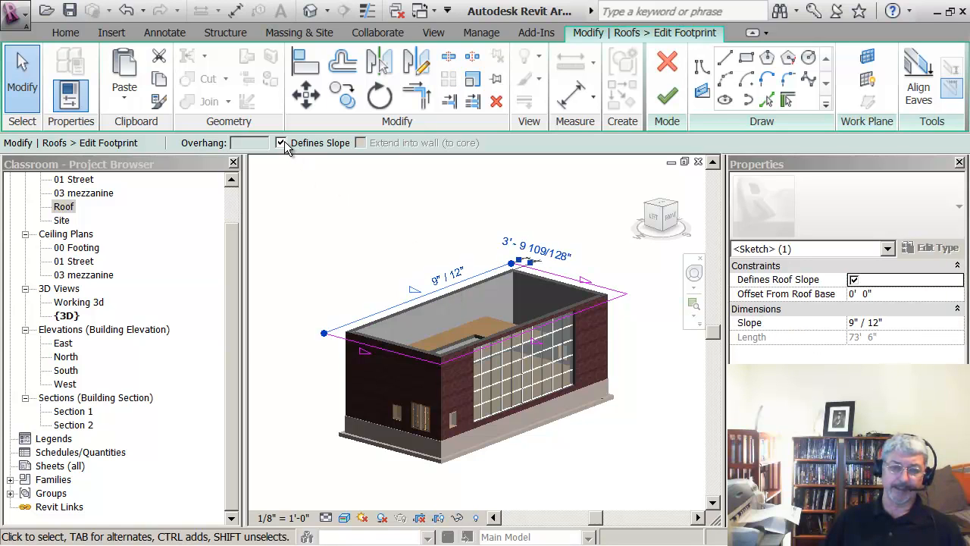
pyautogui.click(281, 143)
pyautogui.click(339, 198)
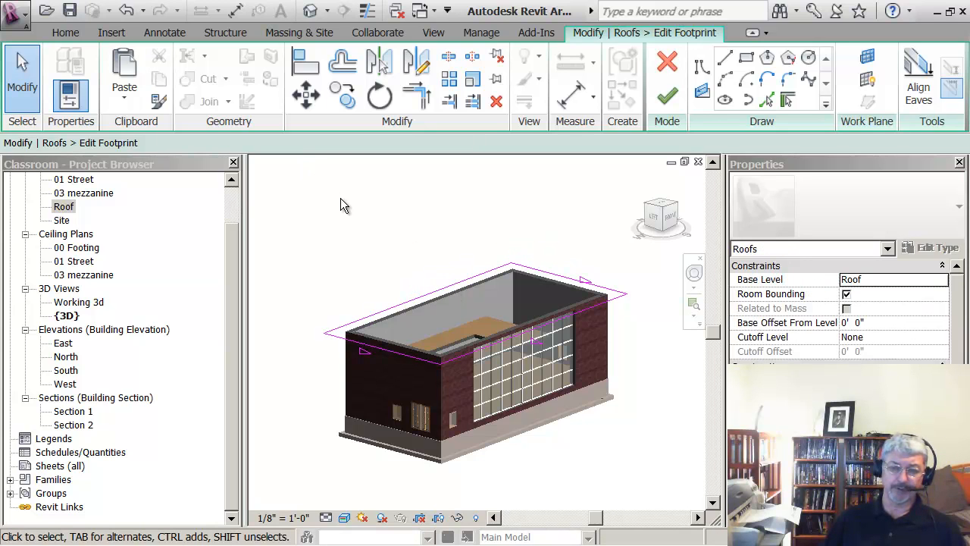
pyautogui.click(667, 95)
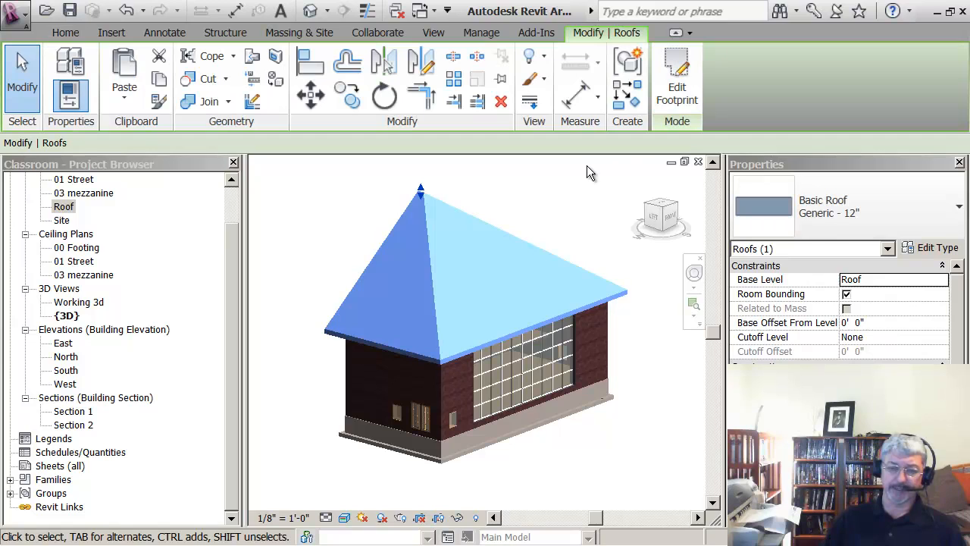
# Step: Edit the roof footprint again to remove the slope definition from both short end edges, and finish the sketch
pyautogui.click(671, 103)
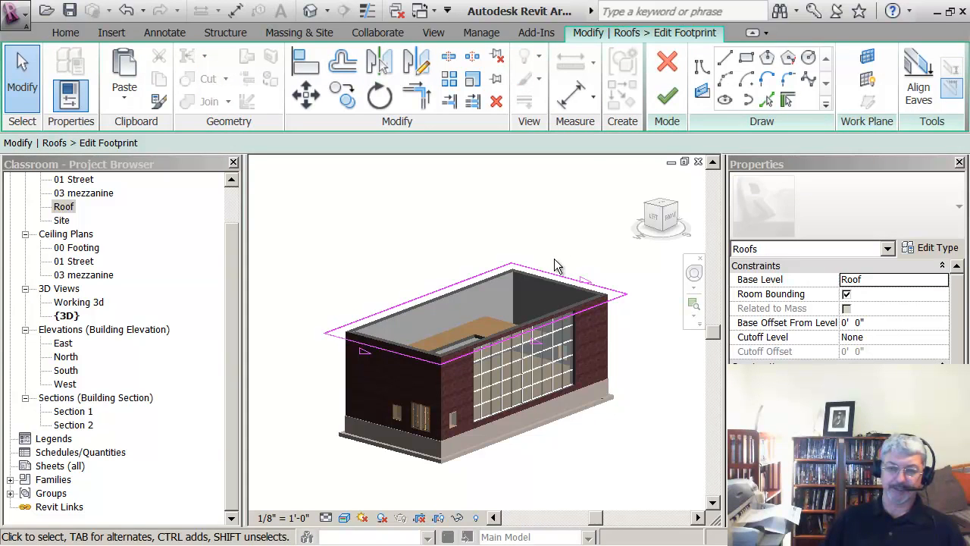
pyautogui.click(552, 273)
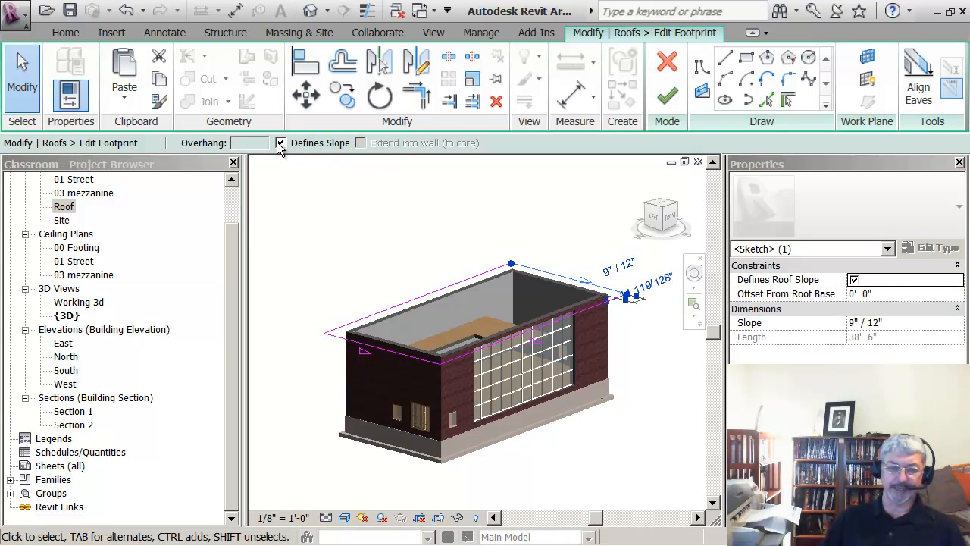
pyautogui.click(333, 334)
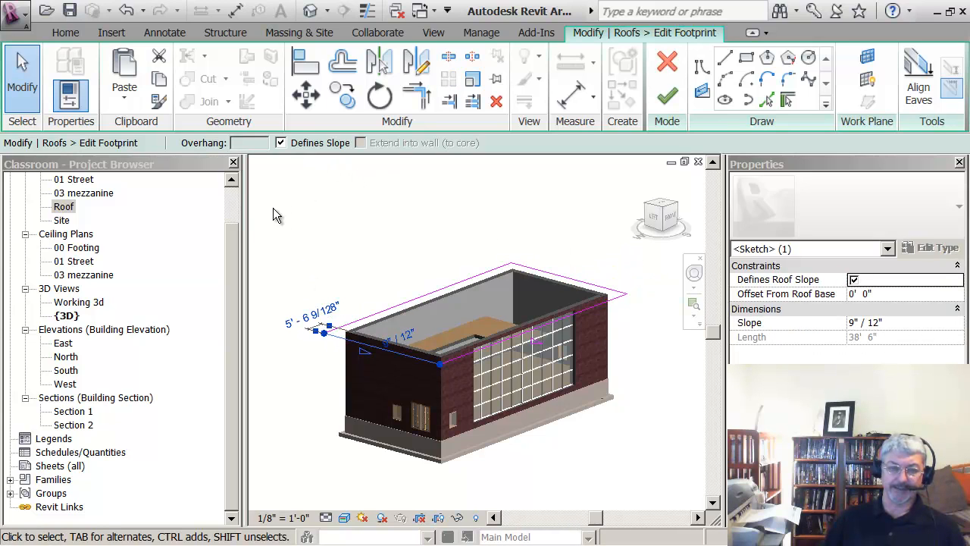
pyautogui.click(280, 143)
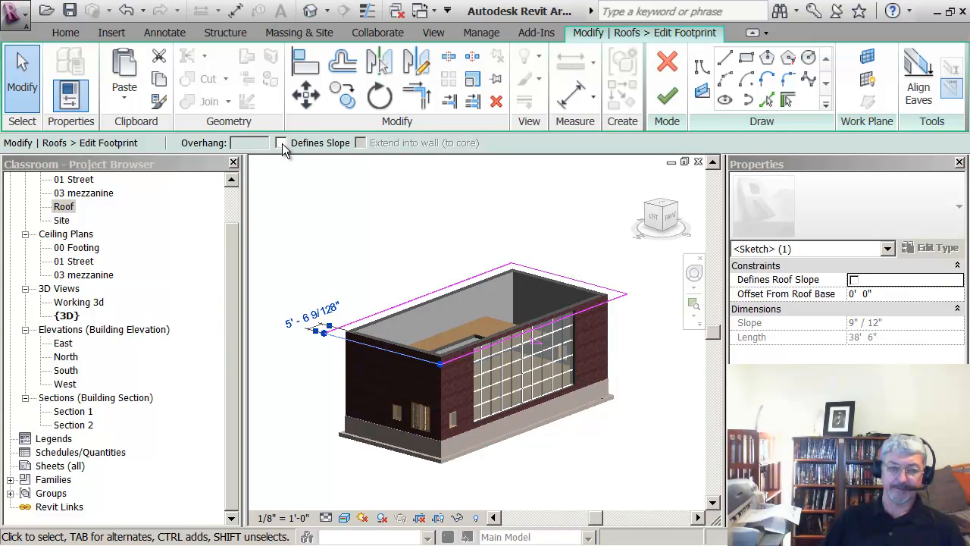
pyautogui.click(667, 96)
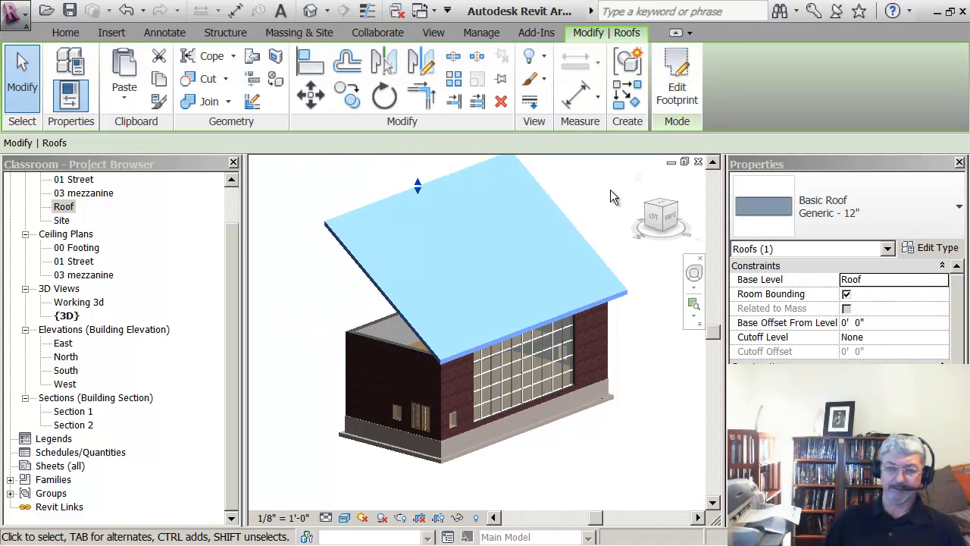
# Step: Set the slope of the footprint's long edge above the curtain wall to 3" / 12", finish the sketch and deselect the roof
pyautogui.click(677, 94)
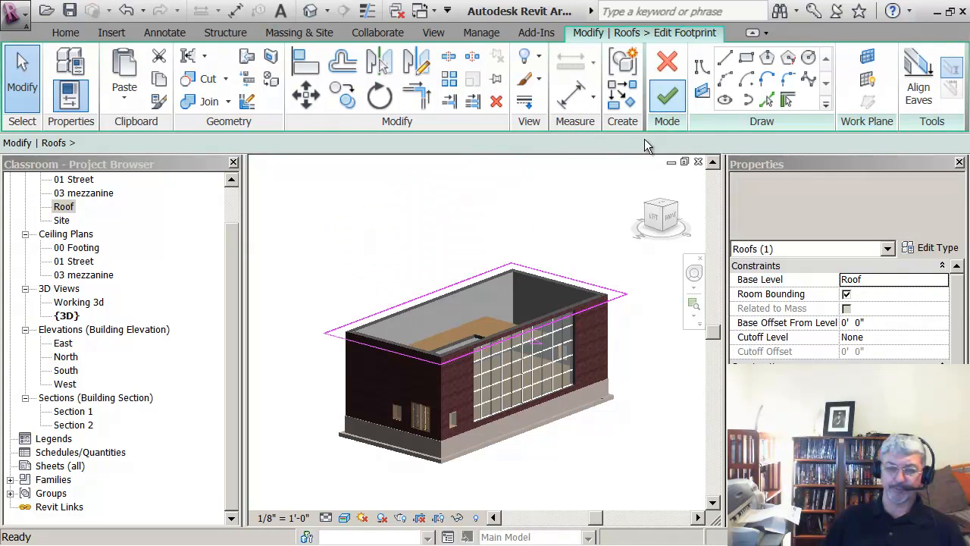
pyautogui.click(618, 303)
pyautogui.click(558, 339)
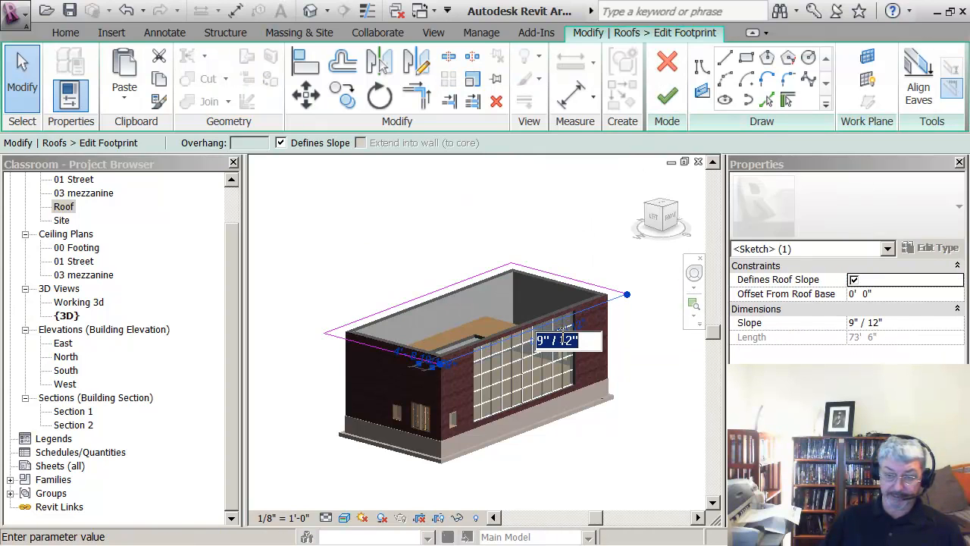
pyautogui.click(546, 341)
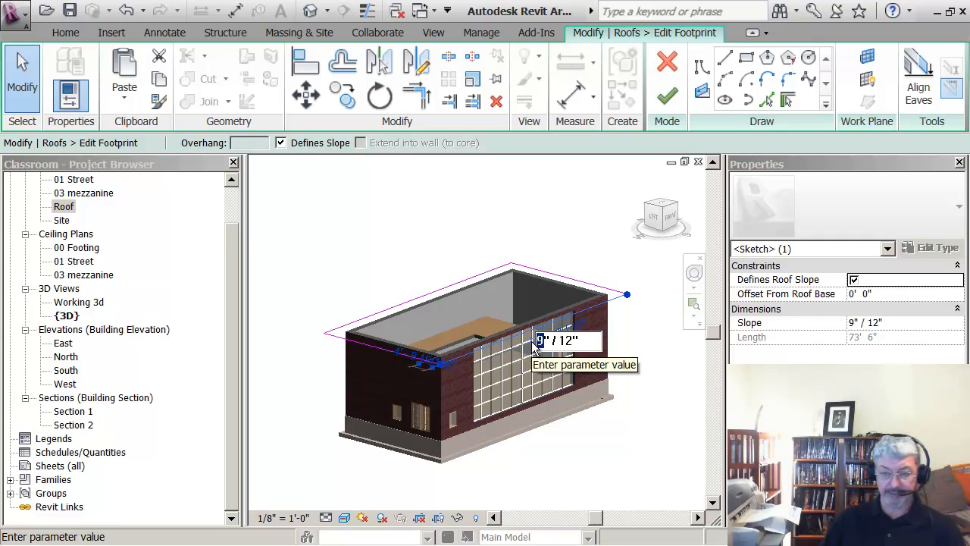
pyautogui.write('3')
pyautogui.press('Return')
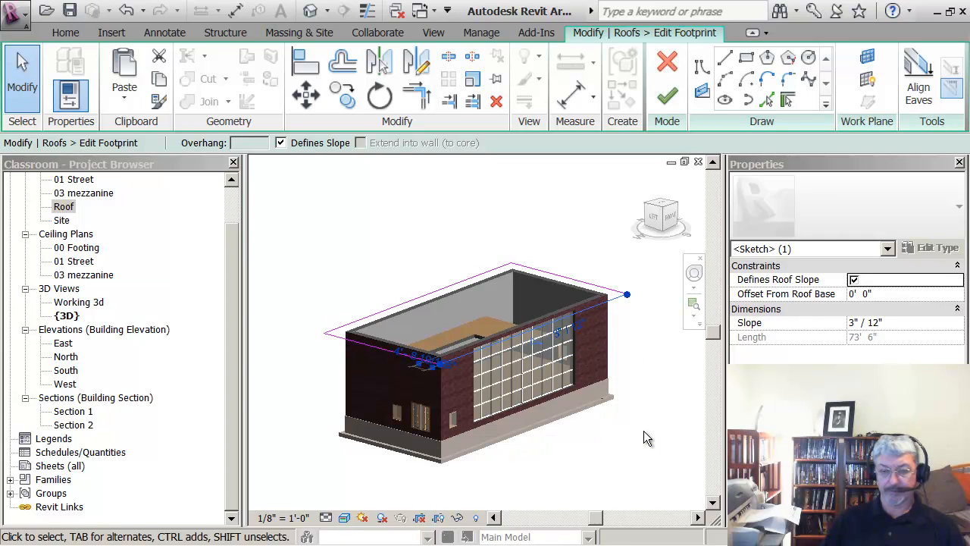
pyautogui.click(667, 95)
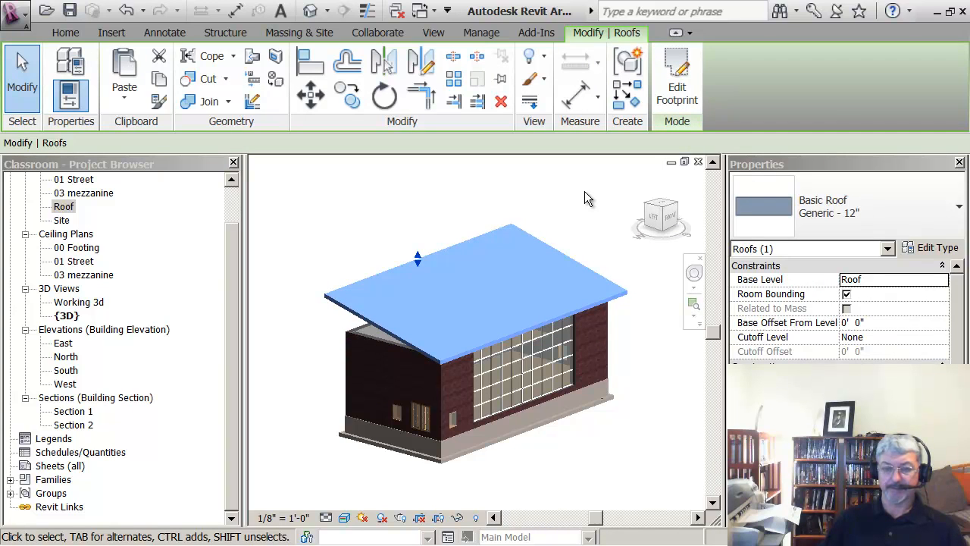
pyautogui.press('Escape')
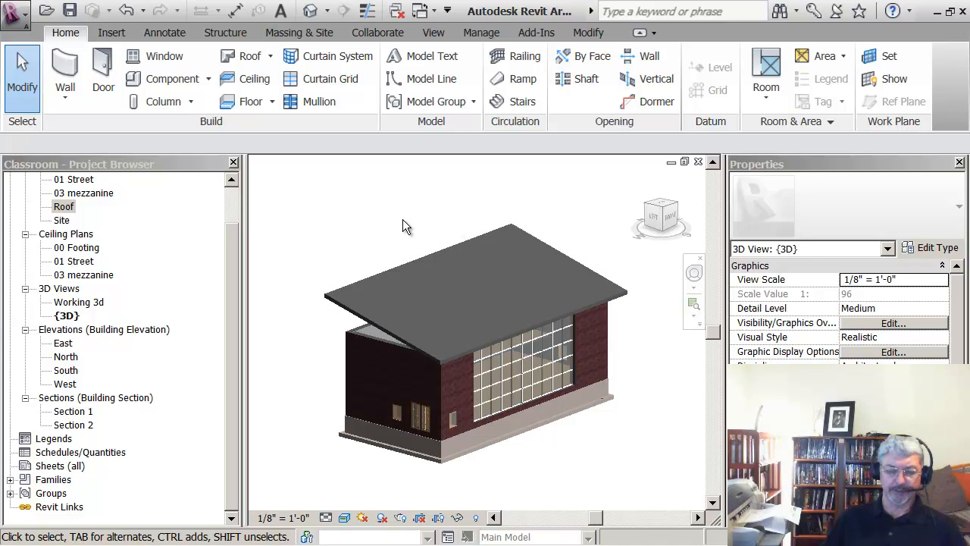
# Step: Select the chain of four exterior brick walls and attach their tops to the underside of the sloped roof
pyautogui.keyDown('shift'); pyautogui.moveTo(396, 232); pyautogui.dragTo(591, 208, button='middle'); pyautogui.keyUp('shift')
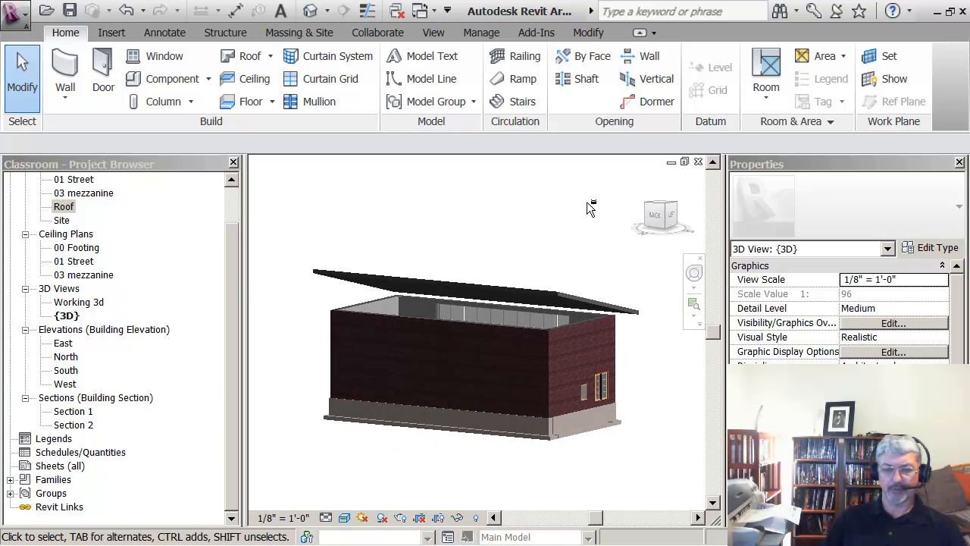
pyautogui.press('Tab')
pyautogui.click(337, 319)
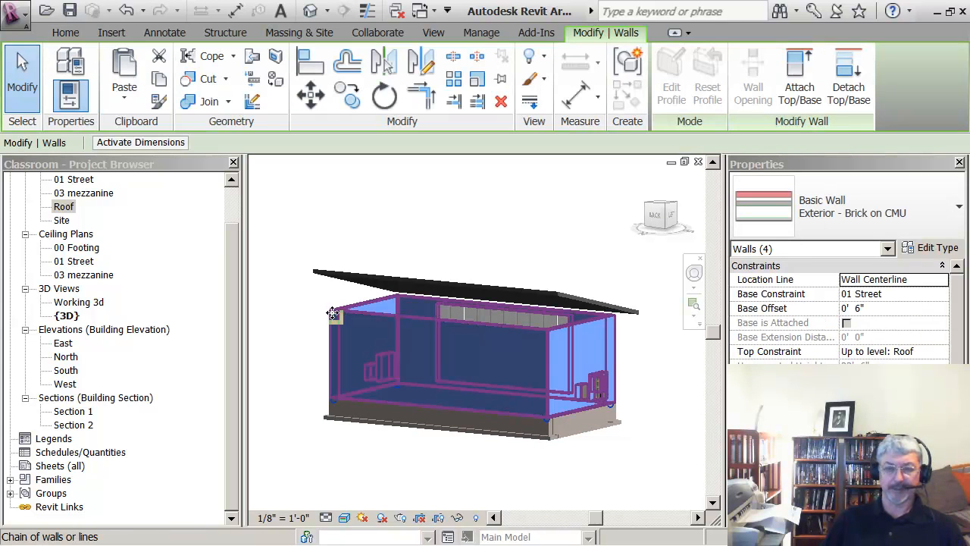
pyautogui.click(802, 95)
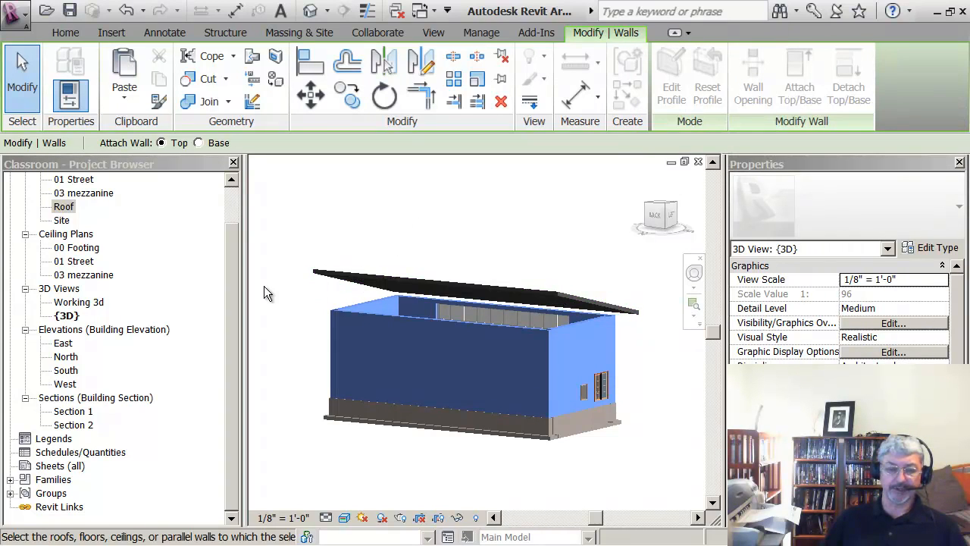
pyautogui.click(330, 274)
pyautogui.click(403, 228)
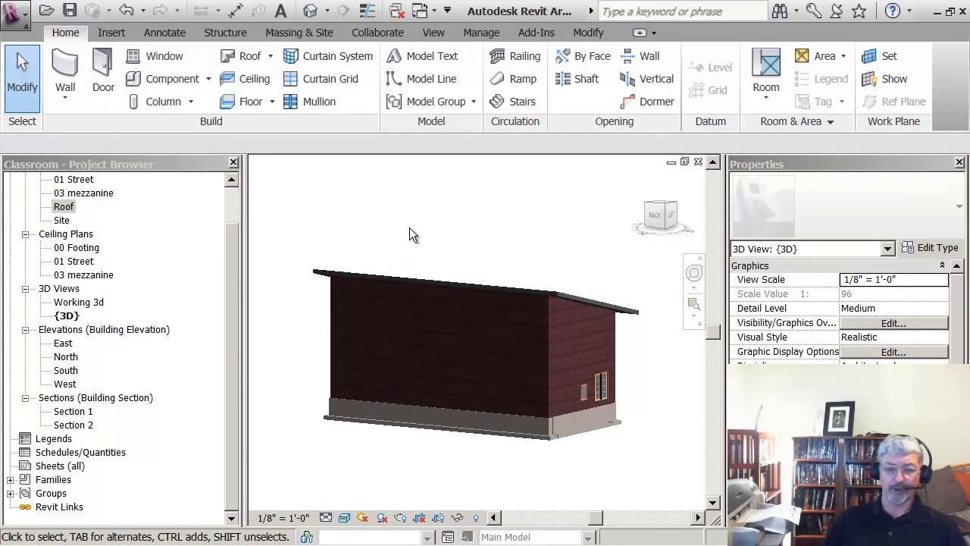
# Step: Open the Roof floor plan and start editing the footprint of the roof
pyautogui.scroll(-2, 410, 227)
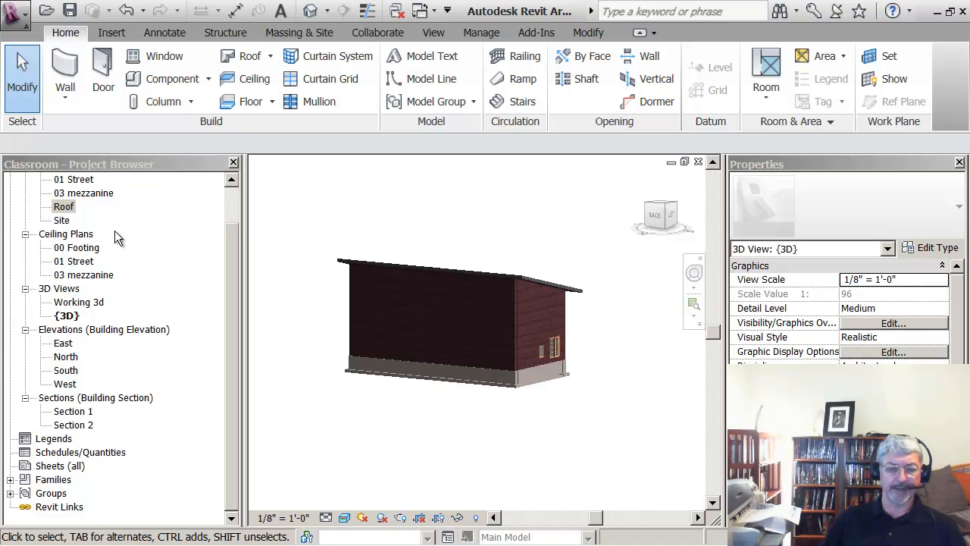
pyautogui.doubleClick(65, 209)
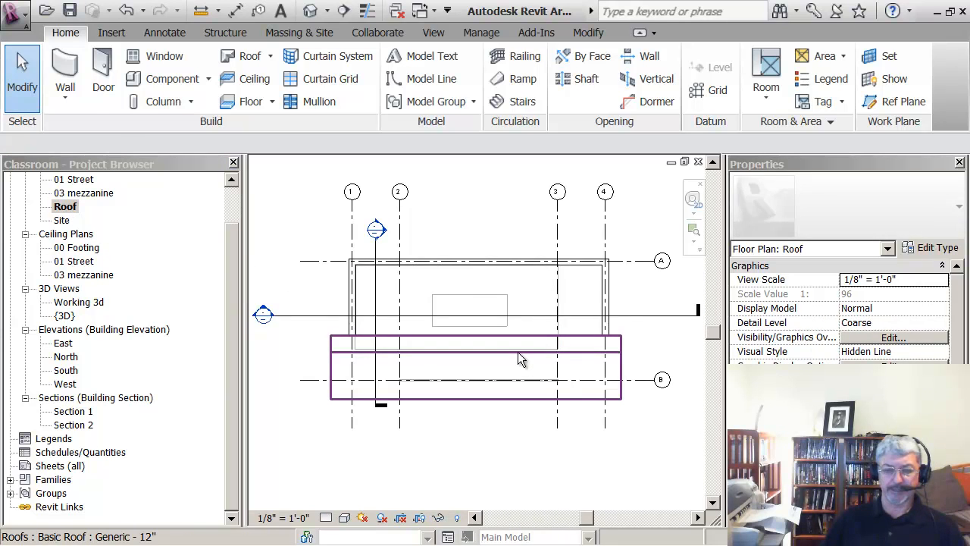
pyautogui.click(518, 358)
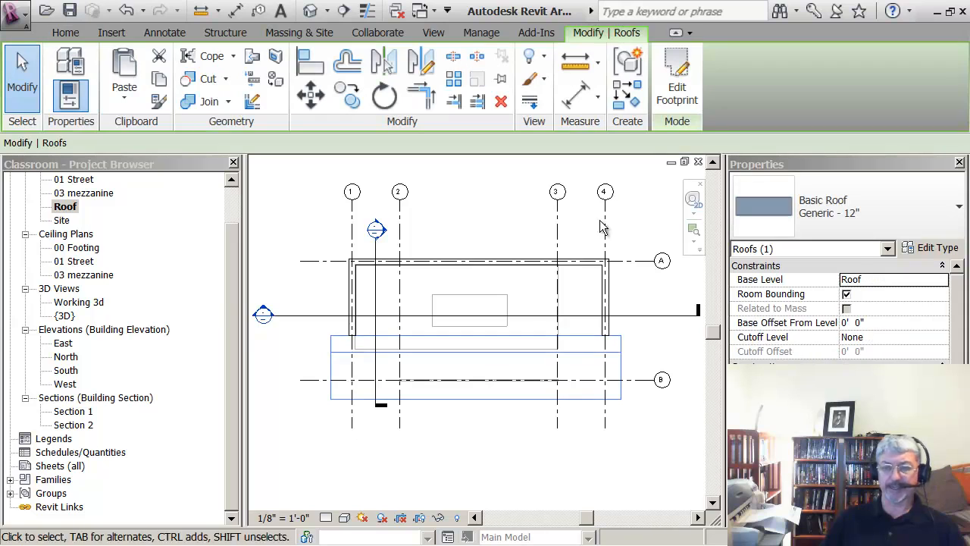
pyautogui.click(675, 99)
pyautogui.scroll(1, 418, 315)
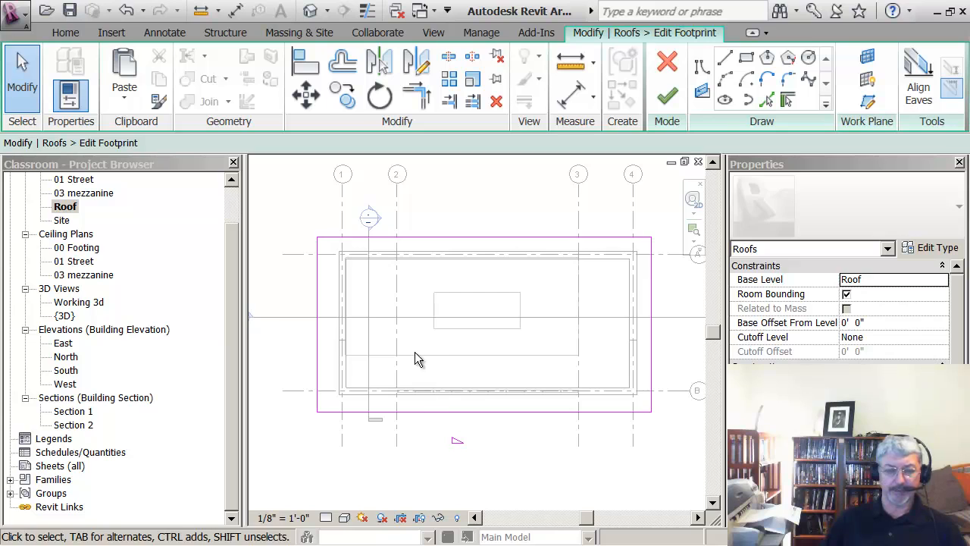
pyautogui.moveTo(365, 319); pyautogui.dragTo(366, 325, button='middle')
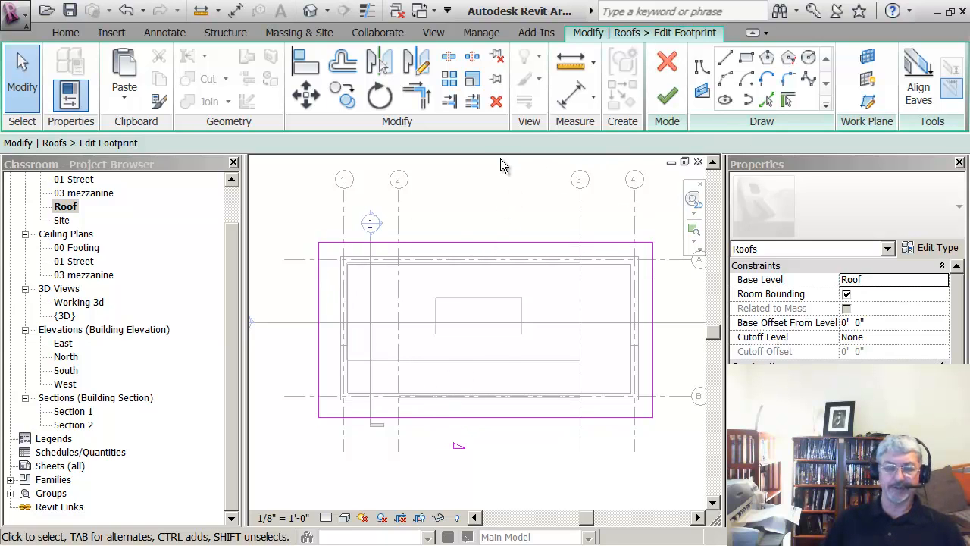
# Step: Add an aligned dimension between grid B and the footprint's long edge beside it
pyautogui.click(570, 98)
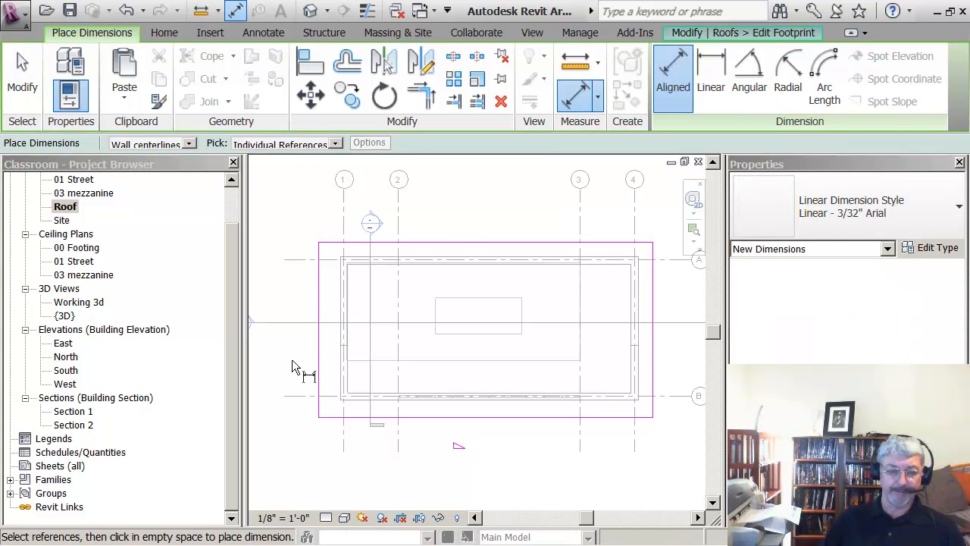
pyautogui.click(291, 395)
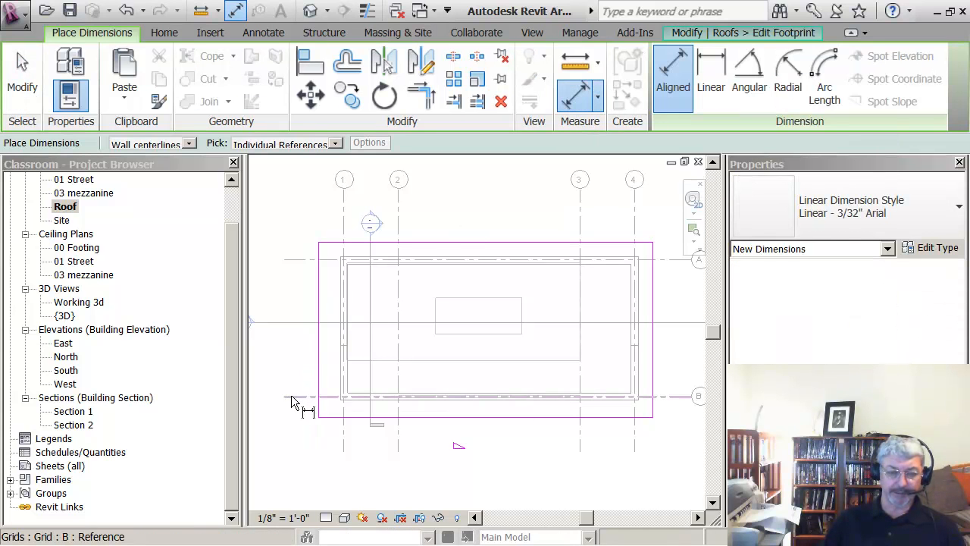
pyautogui.click(299, 439)
pyautogui.moveTo(283, 341); pyautogui.dragTo(287, 324, button='middle')
pyautogui.press('Escape')
pyautogui.press('Escape')
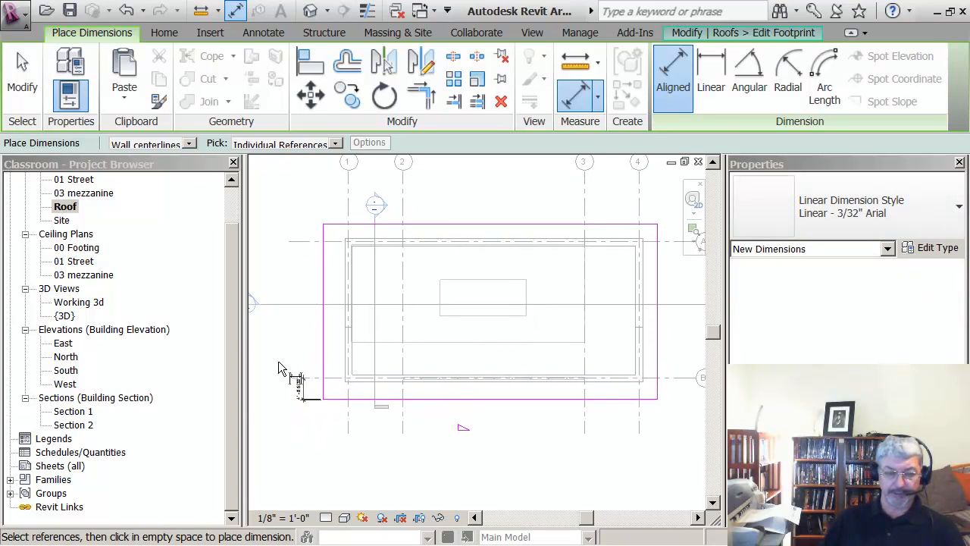
# Step: Set the distance from grid B to the footprint's slope-defining edge to 6'
pyautogui.click(429, 399)
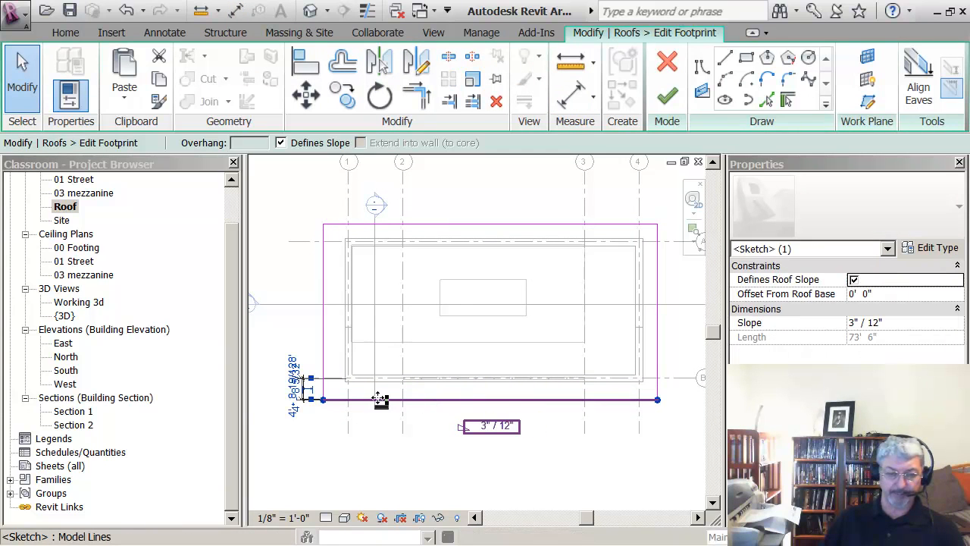
pyautogui.click(299, 396)
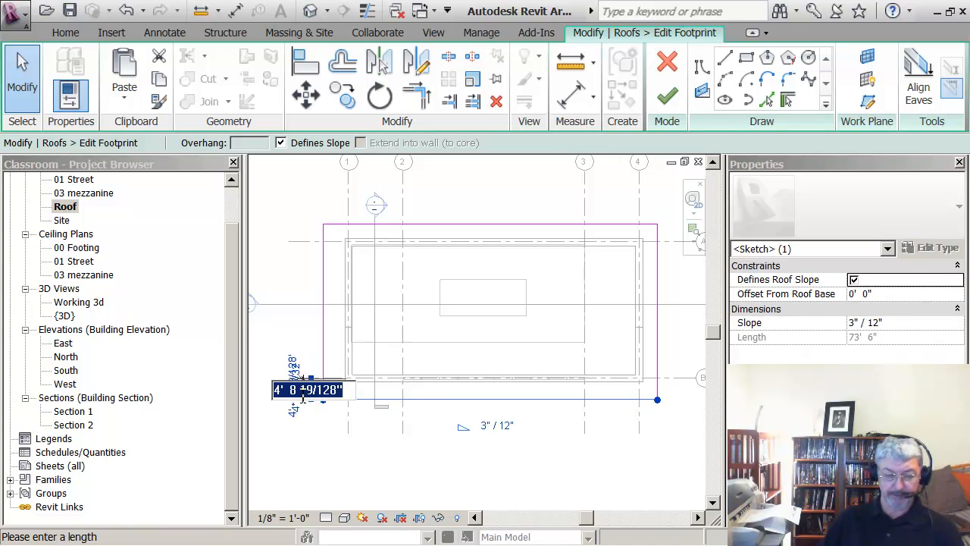
pyautogui.write('6')
pyautogui.press('Return')
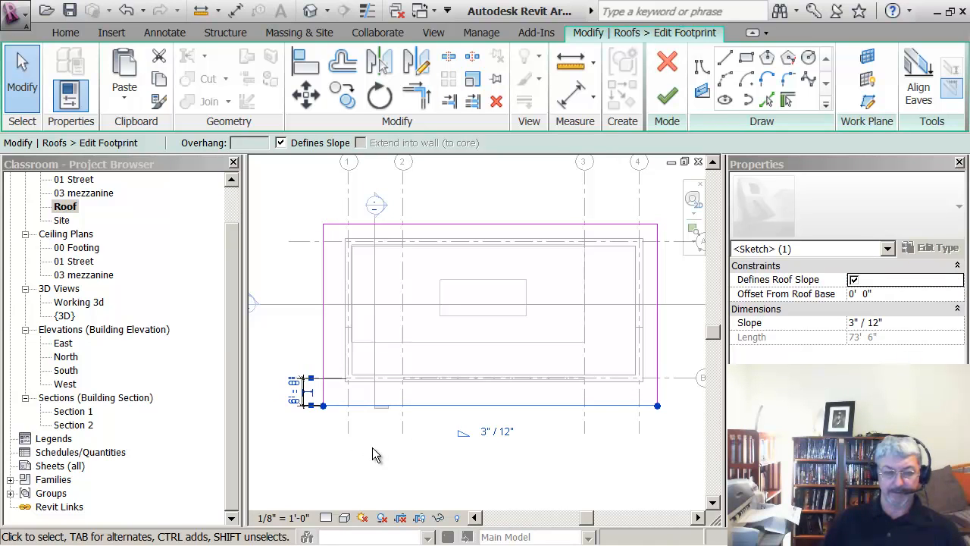
pyautogui.click(372, 447)
pyautogui.click(315, 398)
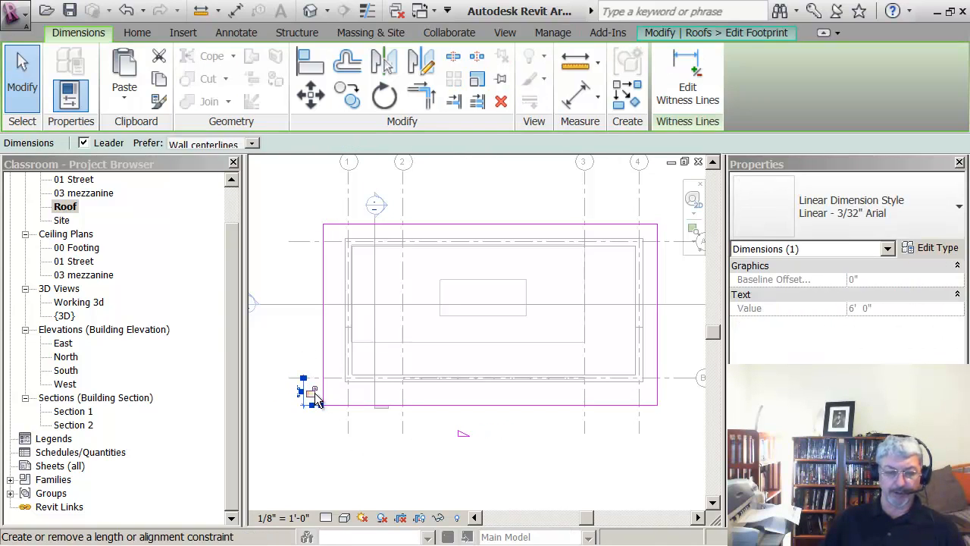
pyautogui.click(306, 352)
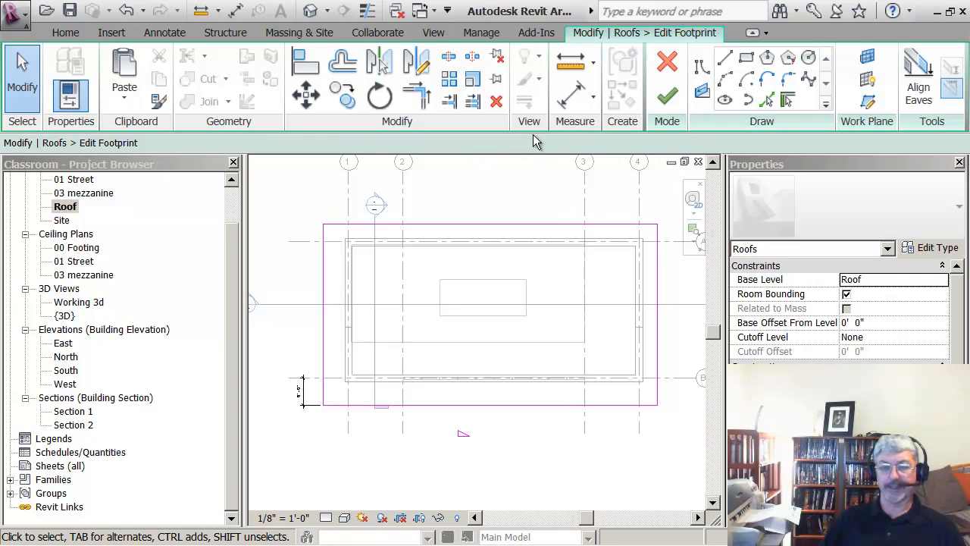
# Step: Add aligned dimensions from grids A, 1 and 4 to the roof footprint edges beside them
pyautogui.click(562, 99)
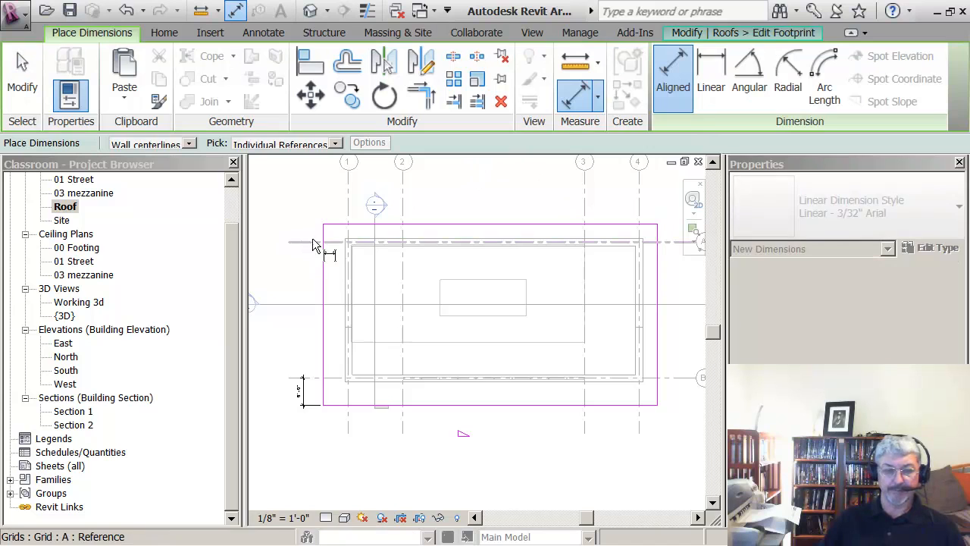
pyautogui.click(311, 228)
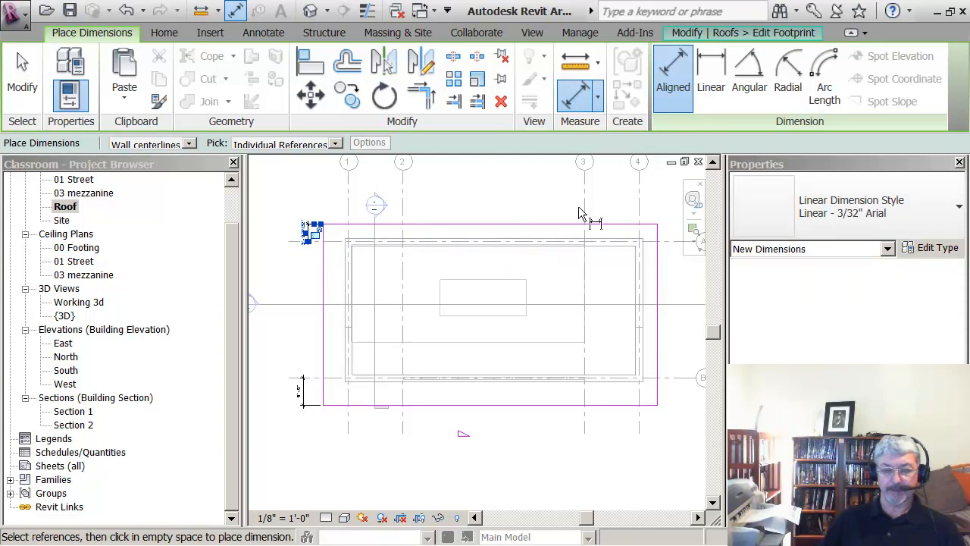
pyautogui.click(350, 430)
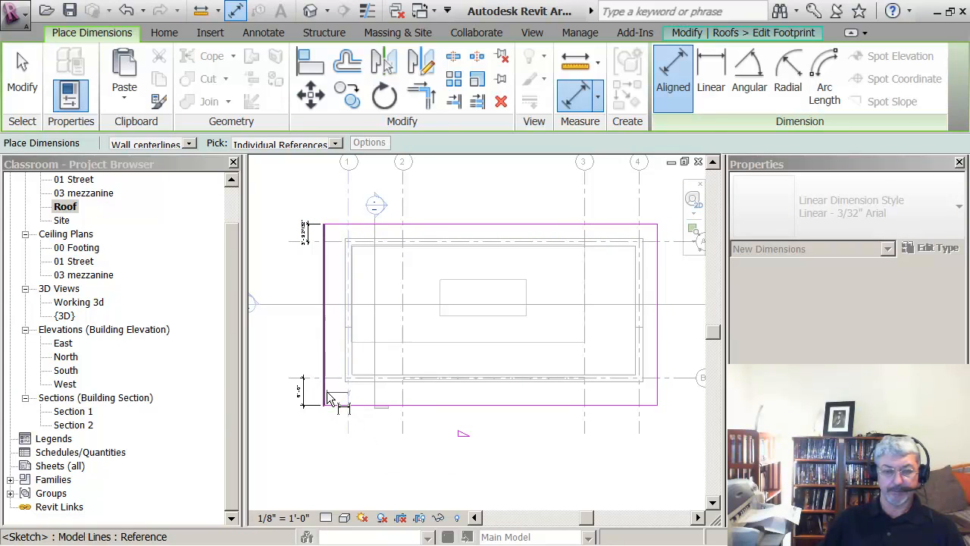
pyautogui.click(327, 398)
pyautogui.click(335, 428)
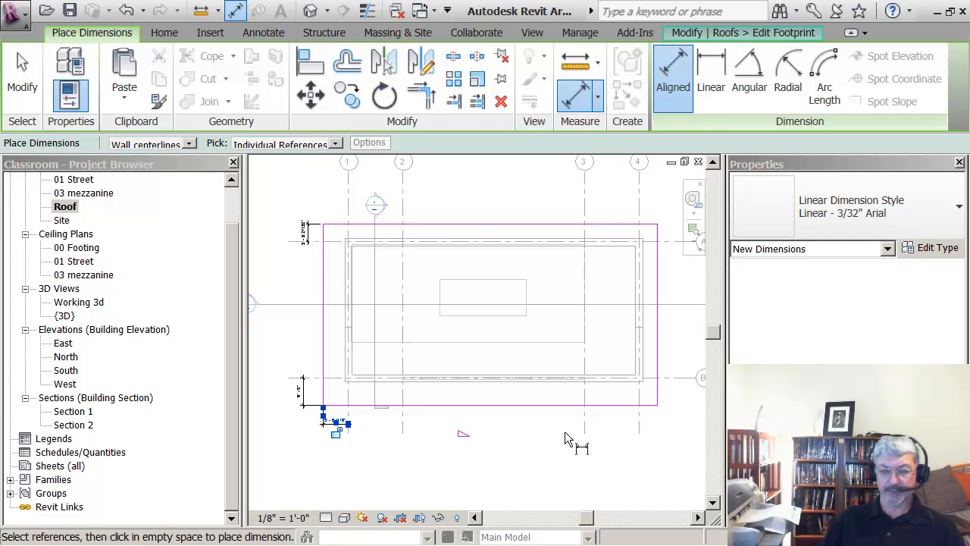
pyautogui.click(659, 398)
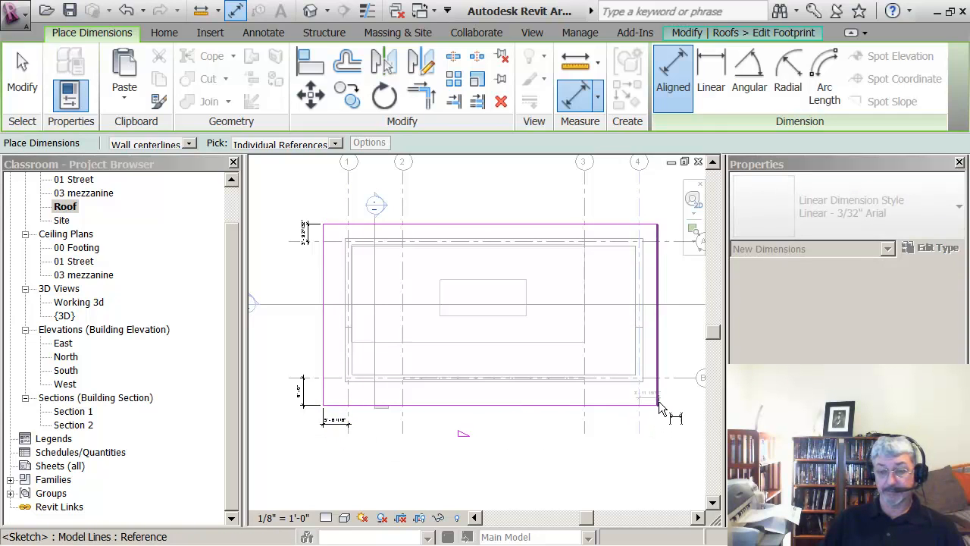
pyautogui.click(662, 424)
pyautogui.moveTo(602, 443); pyautogui.dragTo(600, 435, button='middle')
pyautogui.press('Escape')
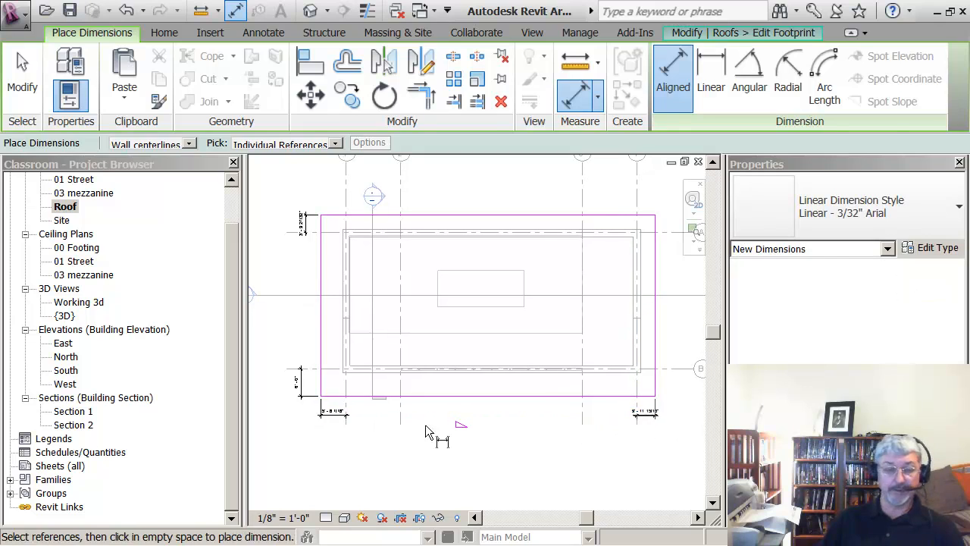
pyautogui.press('Escape')
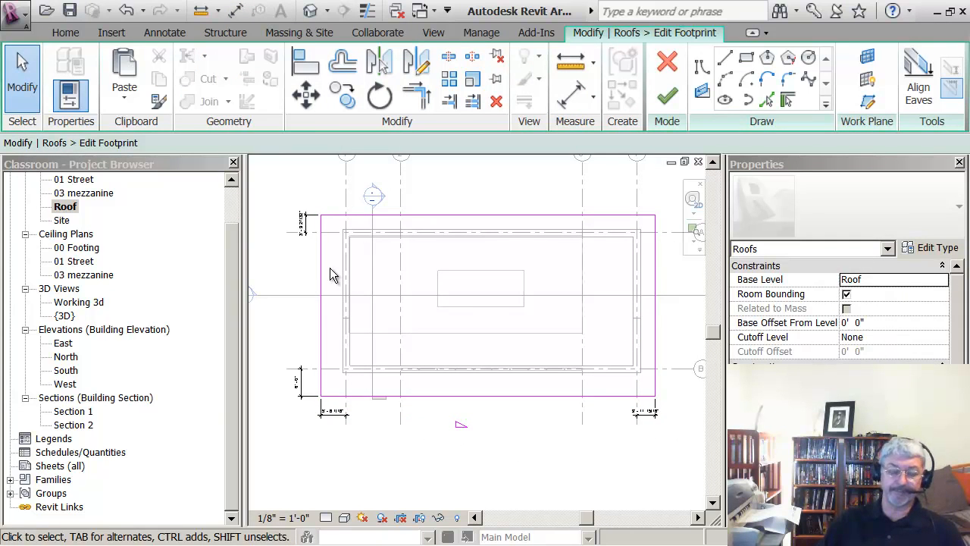
# Step: Set the distance from grid 1 to the footprint's adjacent short edge to 3' and lock that dimension
pyautogui.click(323, 272)
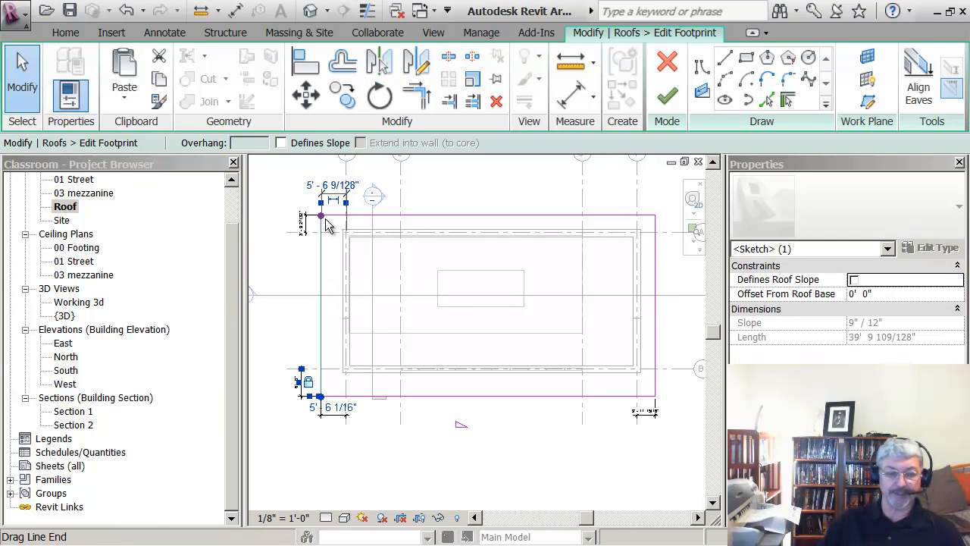
pyautogui.click(334, 407)
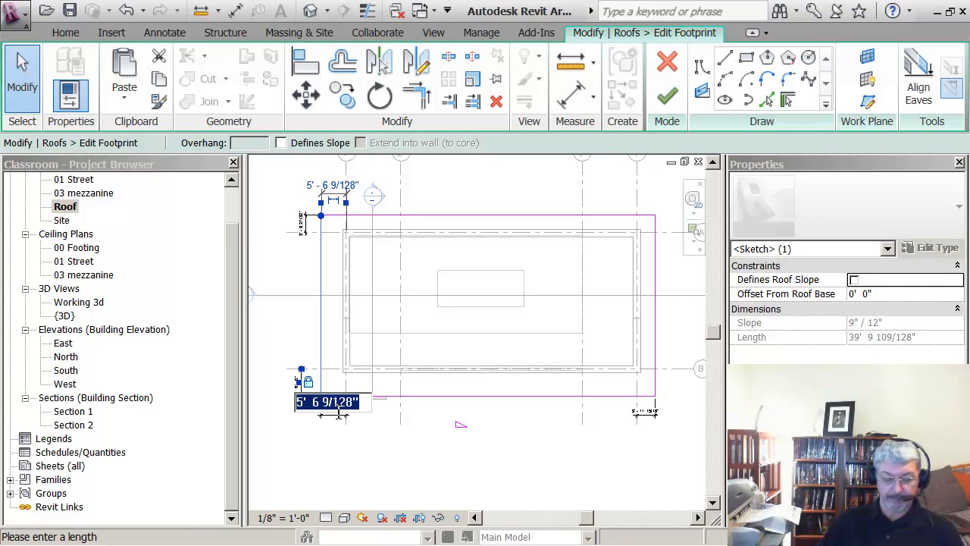
pyautogui.write('3')
pyautogui.press('Return')
pyautogui.click(356, 438)
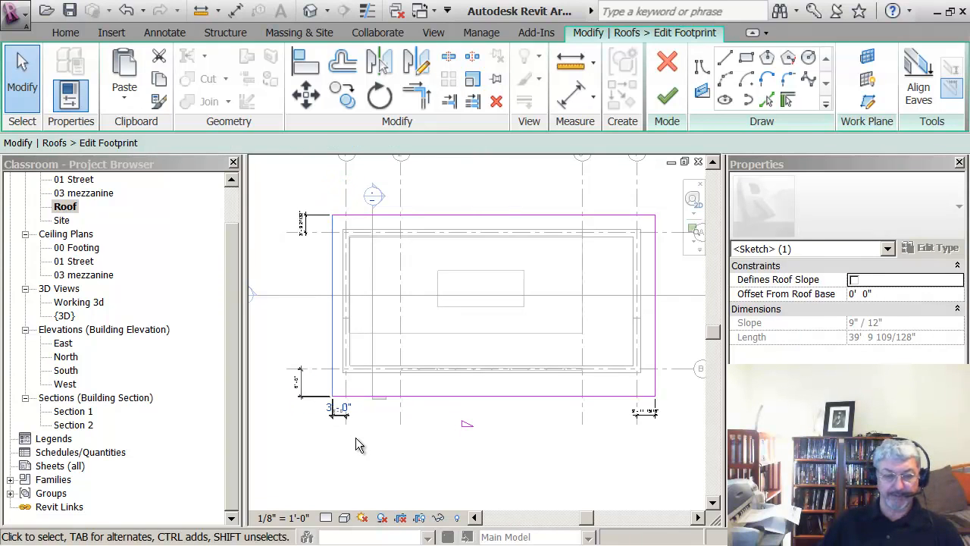
pyautogui.click(340, 421)
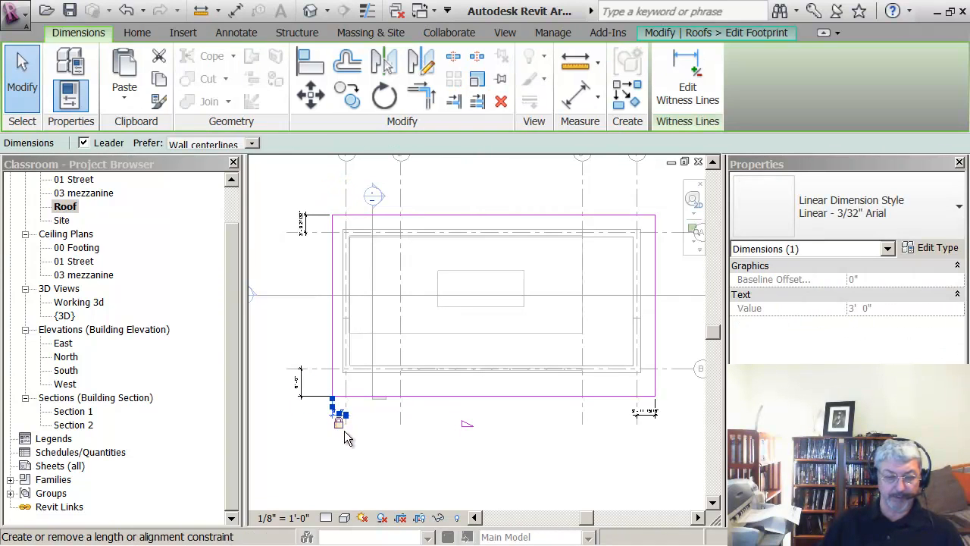
pyautogui.click(362, 450)
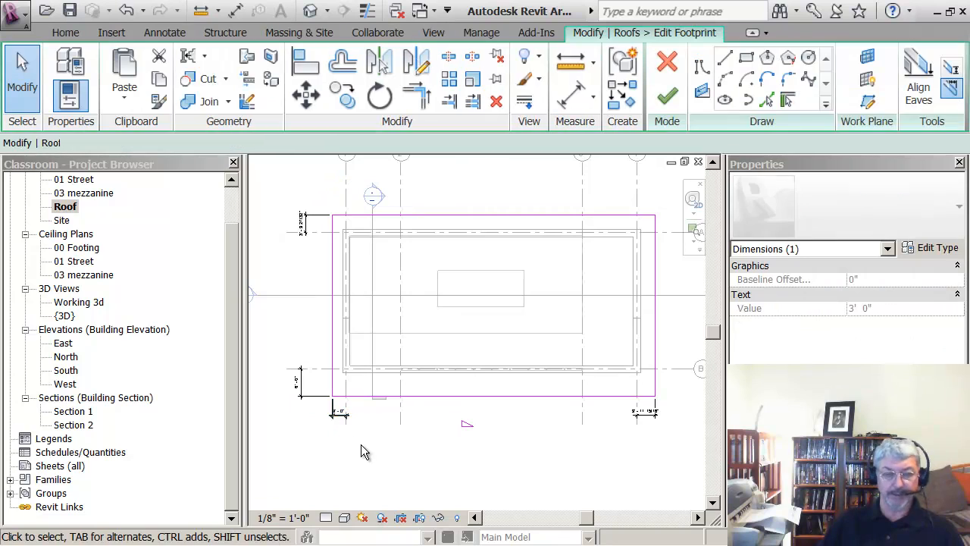
# Step: Set the distance from grid 4 to the footprint's adjacent short edge to 3' and lock that dimension
pyautogui.click(655, 382)
pyautogui.click(645, 411)
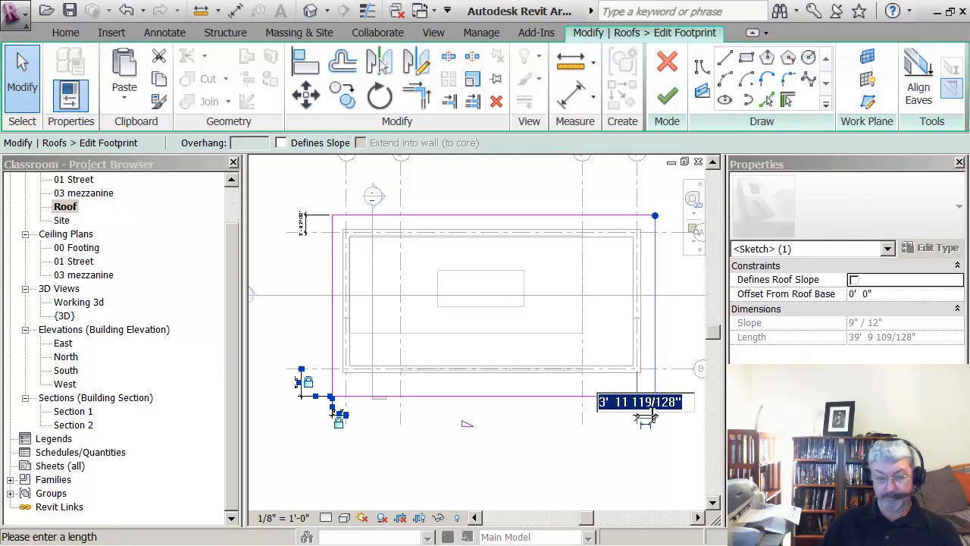
pyautogui.write('3')
pyautogui.press('Return')
pyautogui.click(660, 437)
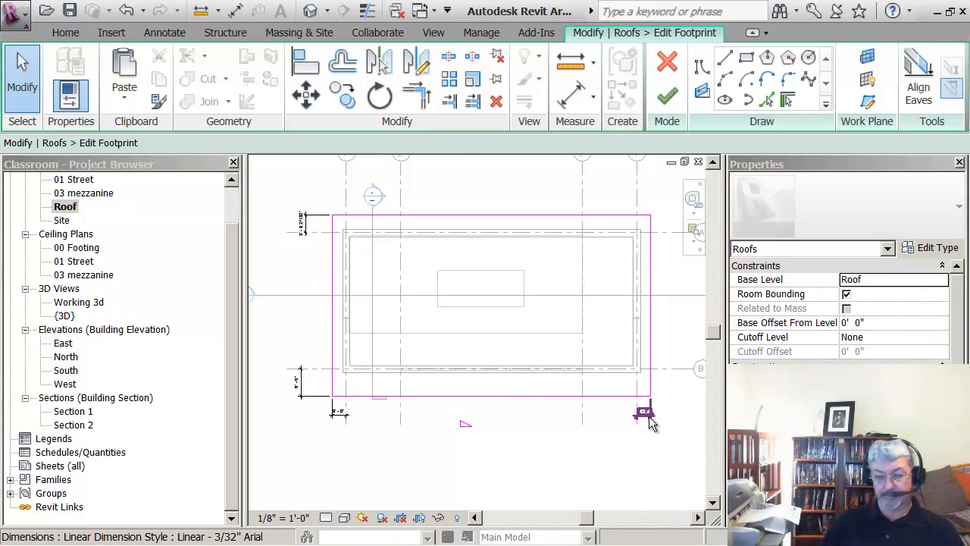
pyautogui.click(645, 416)
pyautogui.click(630, 448)
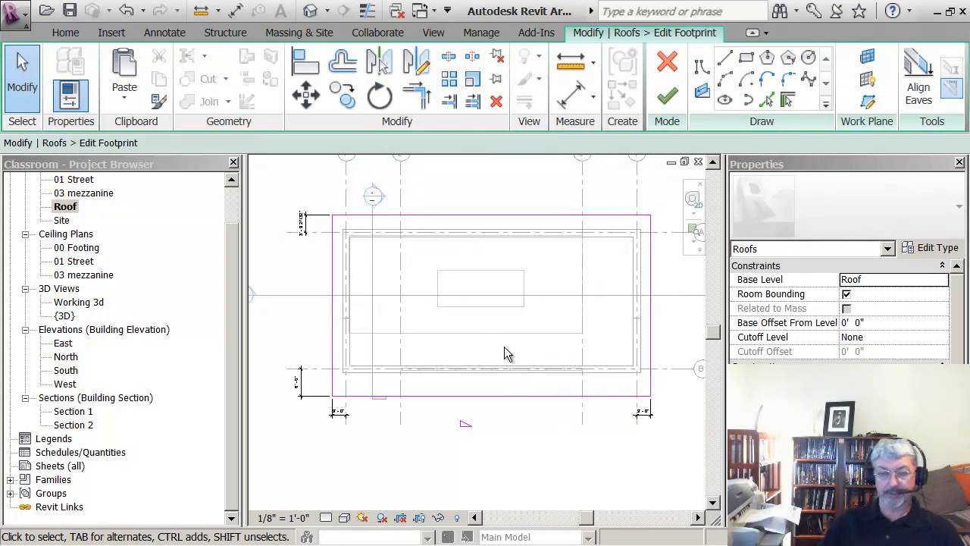
# Step: Set the distance from grid A to the footprint's adjacent long edge to 1' and lock that dimension
pyautogui.moveTo(410, 271); pyautogui.dragTo(410, 282, button='middle')
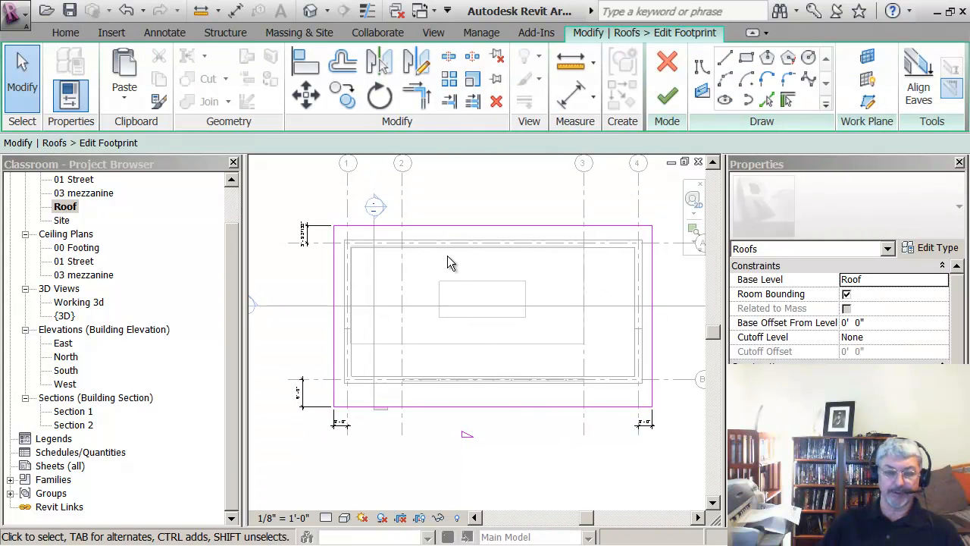
pyautogui.scroll(1, 446, 259)
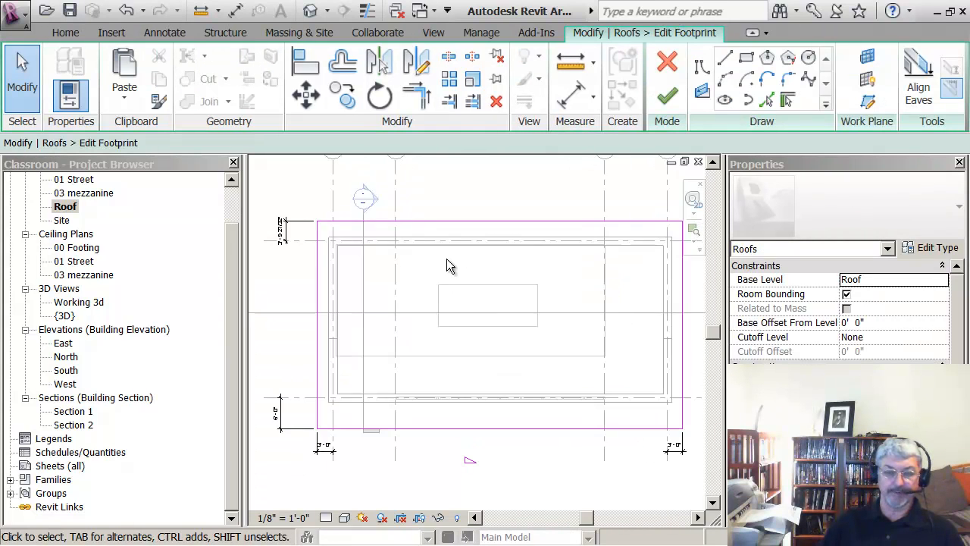
pyautogui.click(428, 221)
pyautogui.click(279, 232)
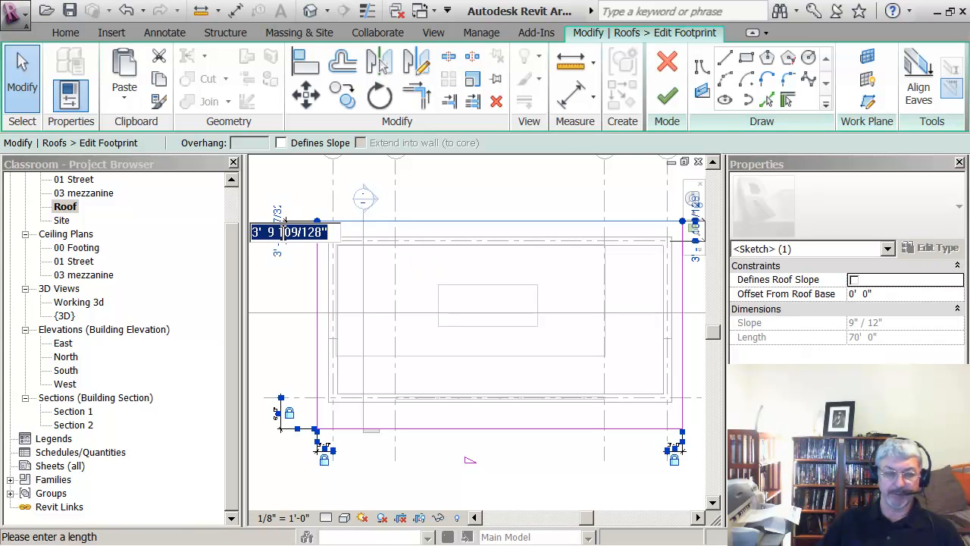
pyautogui.write('1')
pyautogui.press('Return')
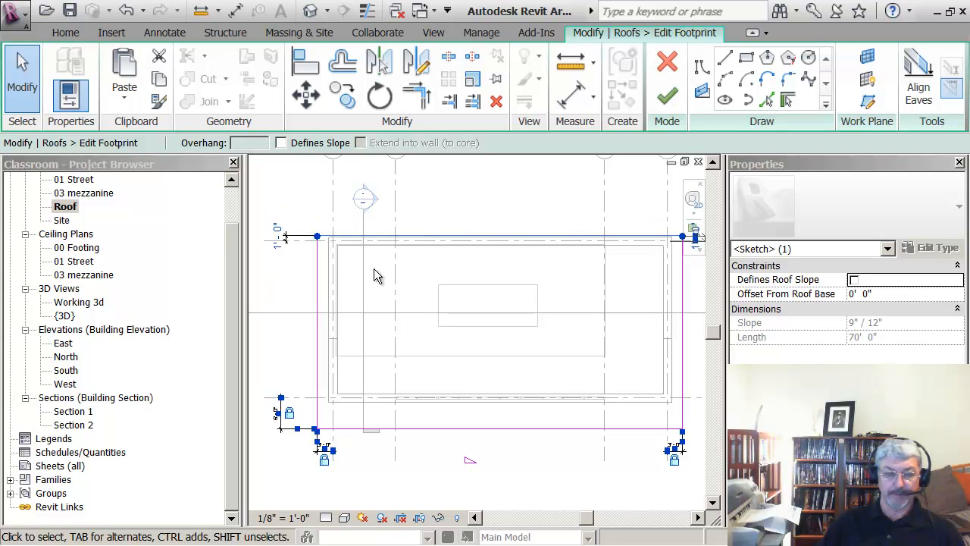
pyautogui.click(283, 260)
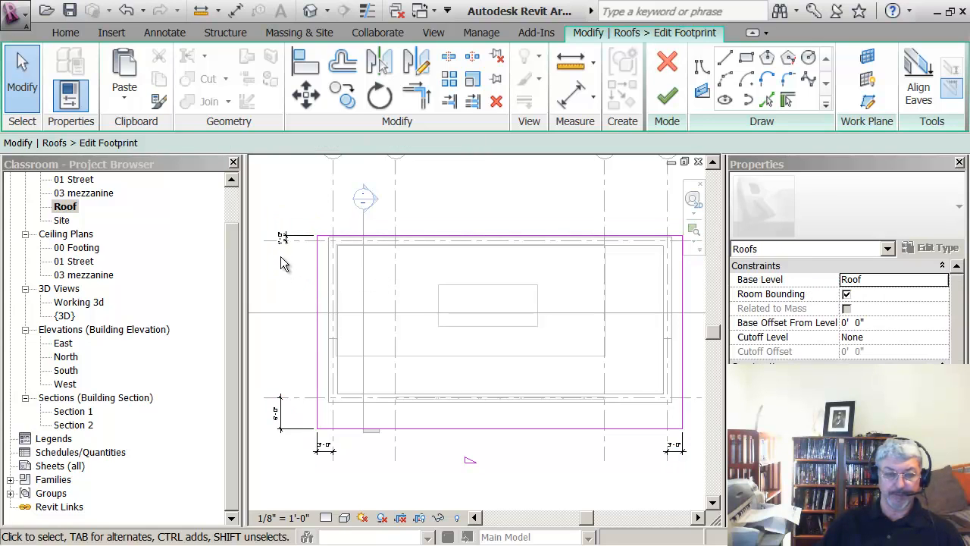
pyautogui.click(281, 240)
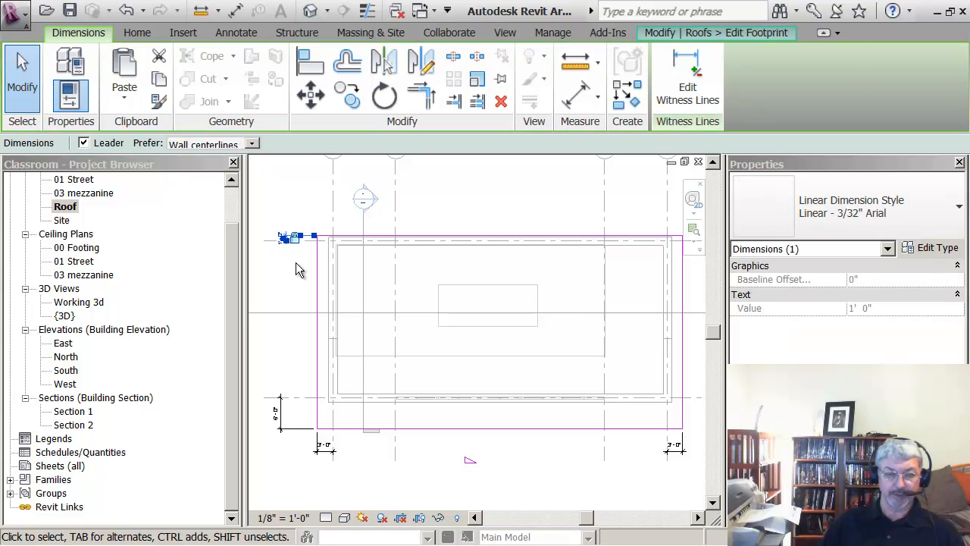
pyautogui.click(296, 264)
# Step: Finish the roof footprint edit and inspect the roof overhangs from the front in the default 3D view
pyautogui.click(667, 97)
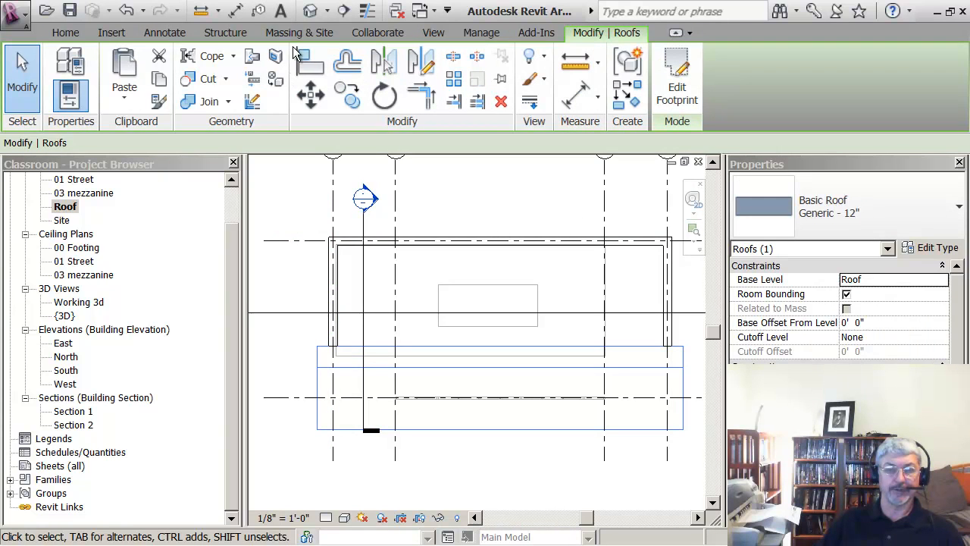
pyautogui.click(310, 10)
pyautogui.press('Escape')
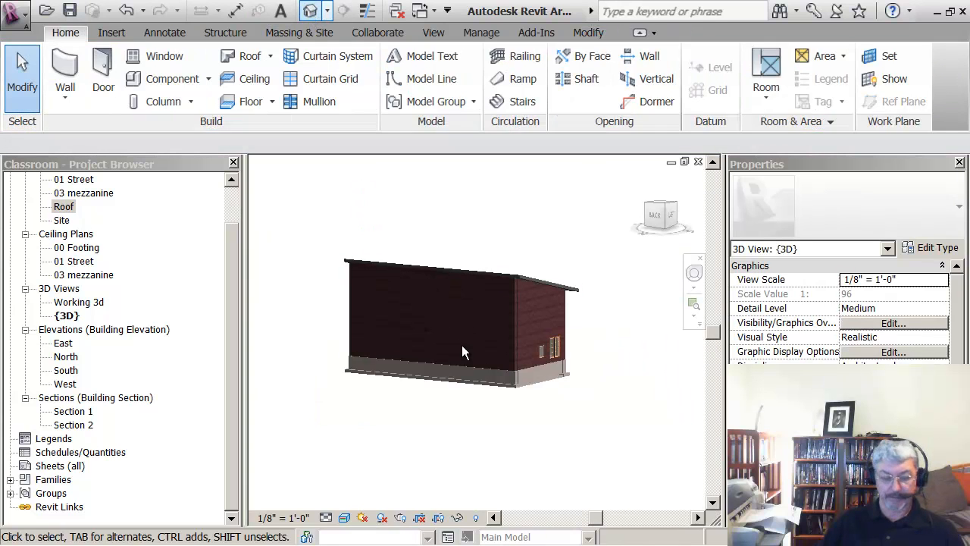
pyautogui.keyDown('shift'); pyautogui.moveTo(486, 402); pyautogui.dragTo(460, 439, button='middle'); pyautogui.keyUp('shift')
pyautogui.scroll(3, 455, 421)
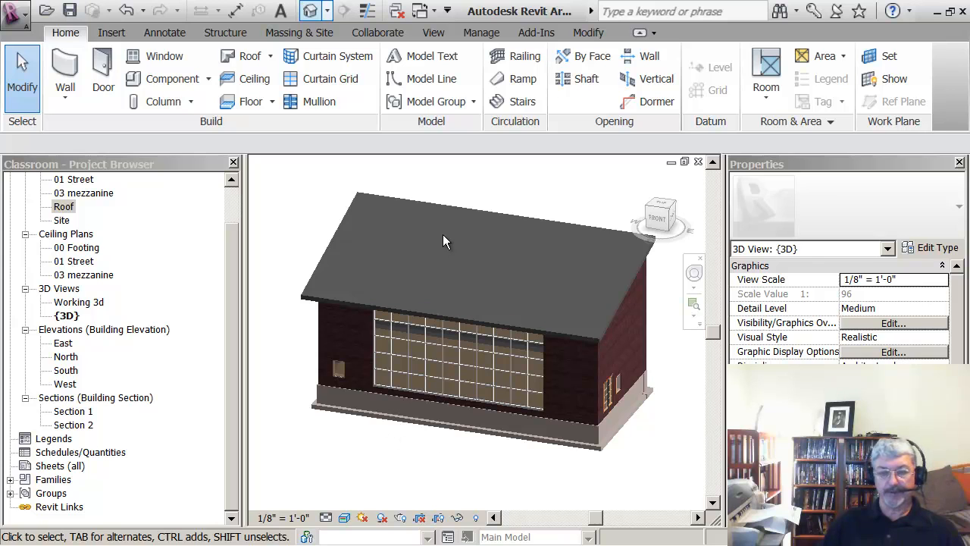
pyautogui.keyDown('shift'); pyautogui.moveTo(485, 261); pyautogui.dragTo(490, 293, button='middle'); pyautogui.keyUp('shift')
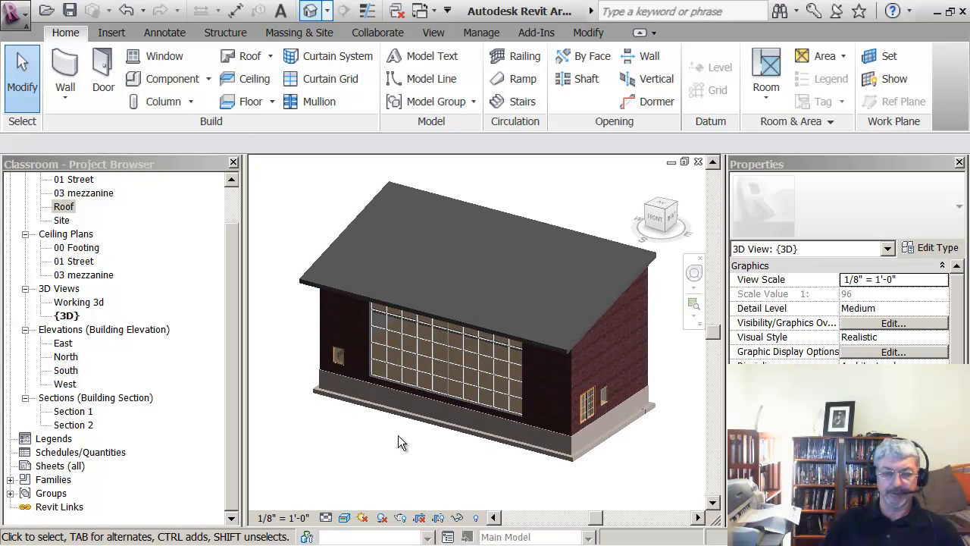